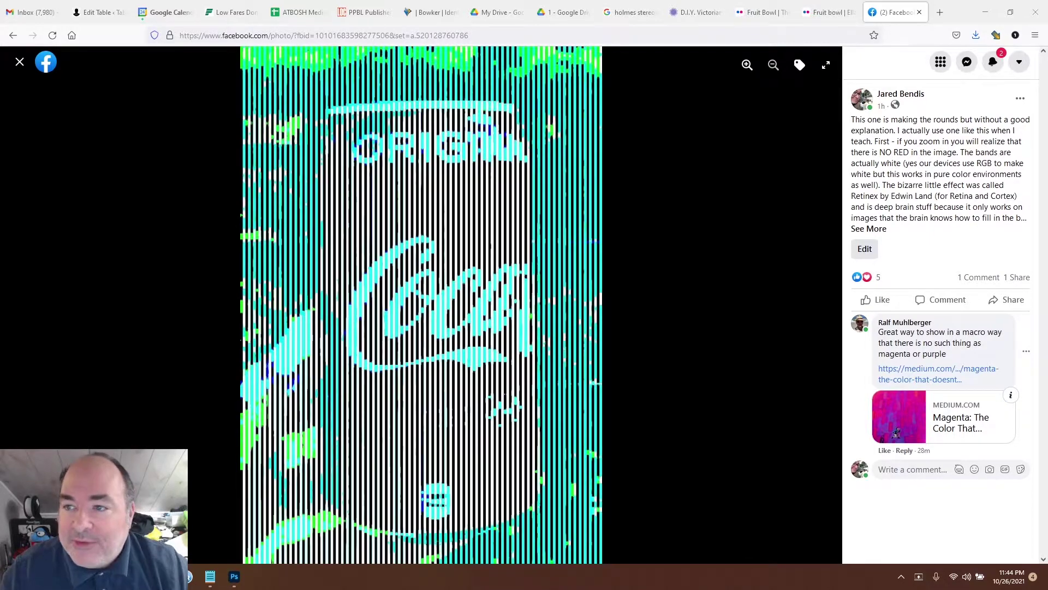
# Show the Flickr 'Fruit bowl' photo page with the oranges, lemons and green apples
pyautogui.click(829, 12)
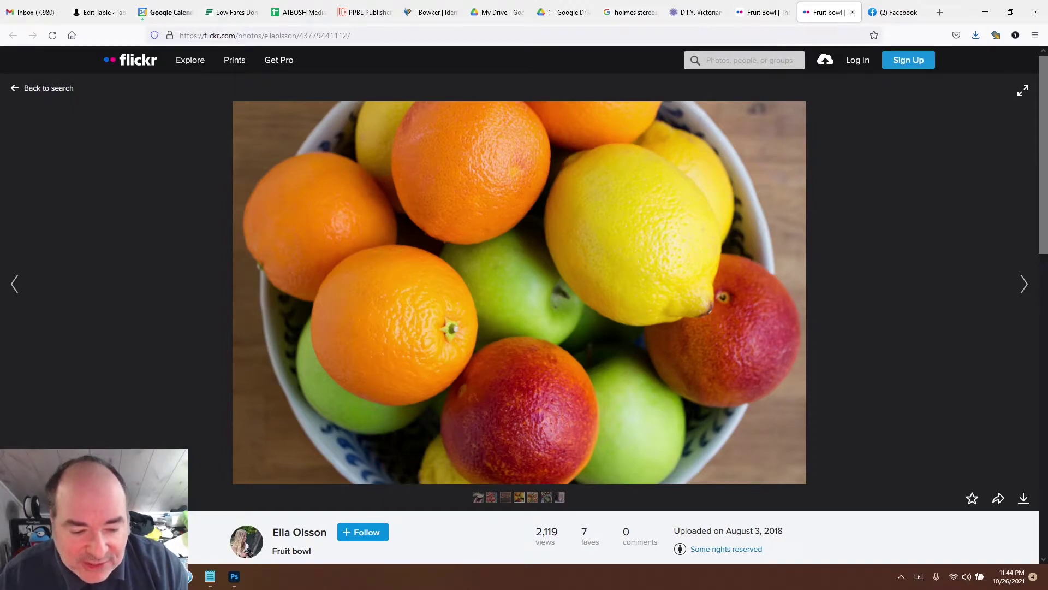
# Bring up the fruit bowl photo in Photoshop and resize it to 800 pixels wide
pyautogui.click(234, 577)
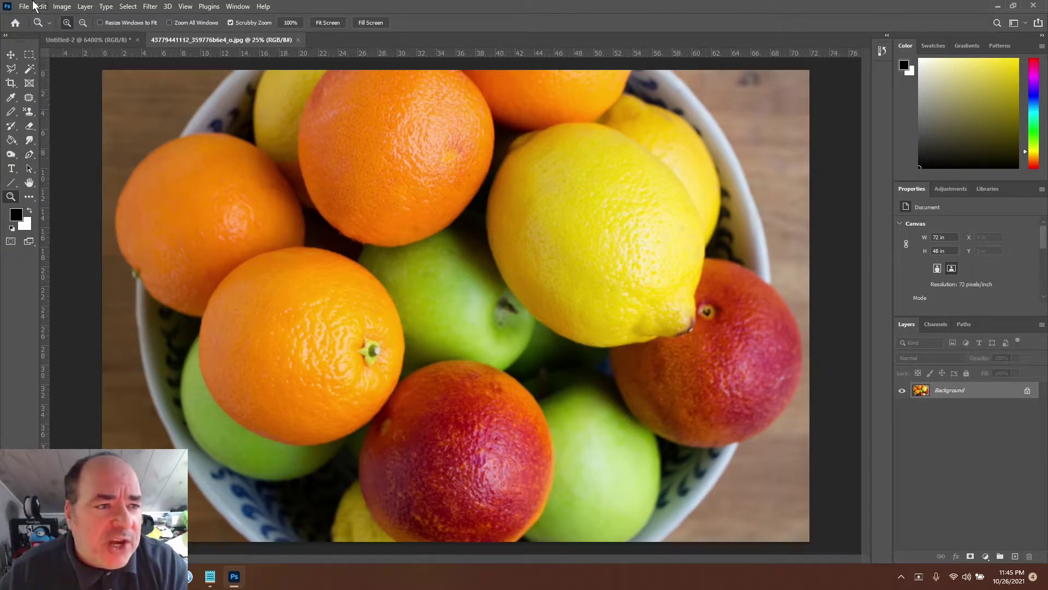
pyautogui.click(62, 6)
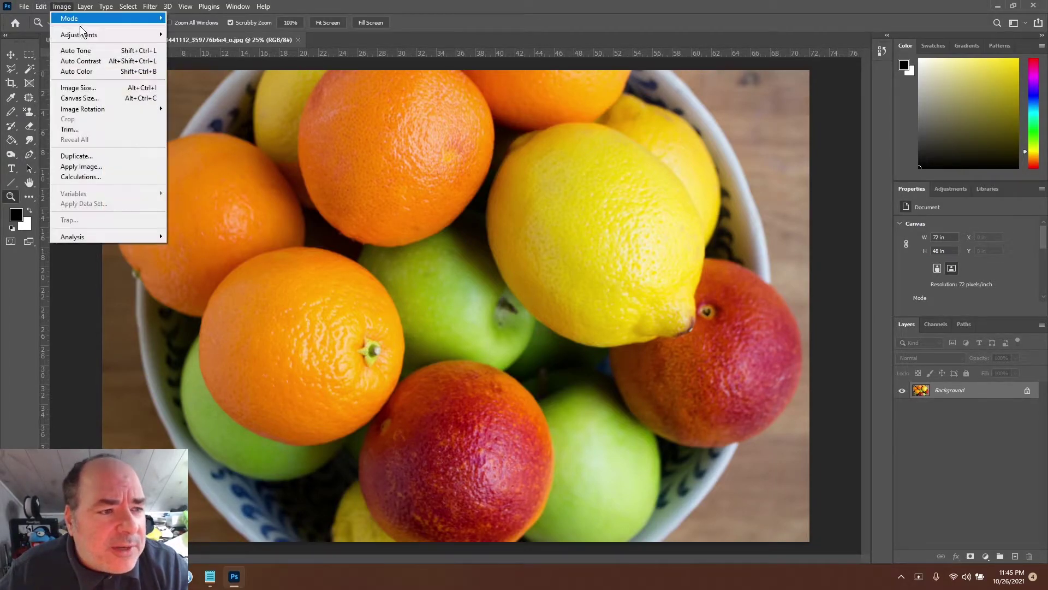
pyautogui.click(78, 88)
pyautogui.write('800')
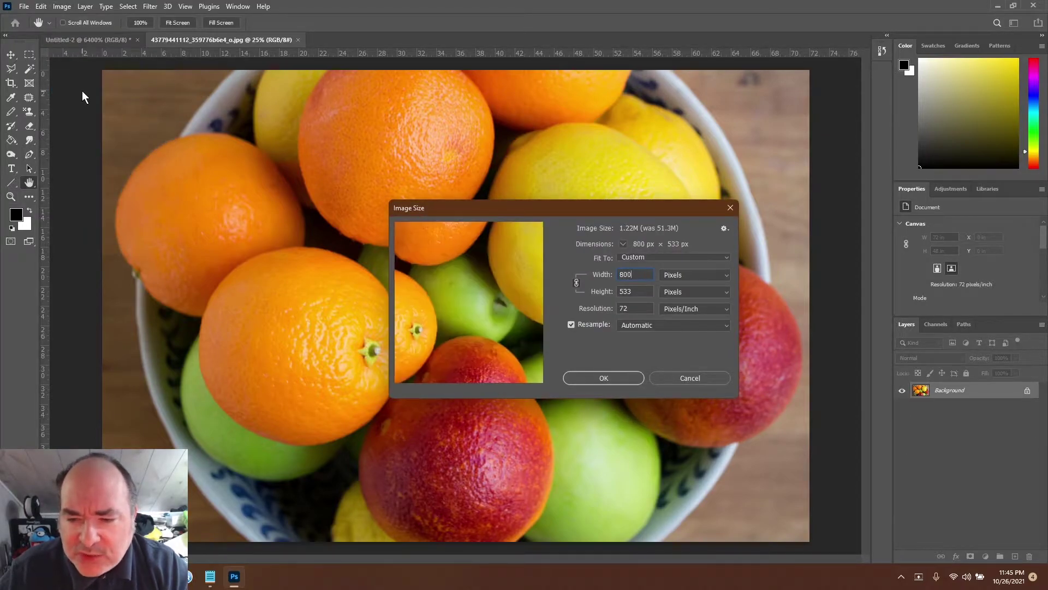
pyautogui.press('Return')
pyautogui.press('z')
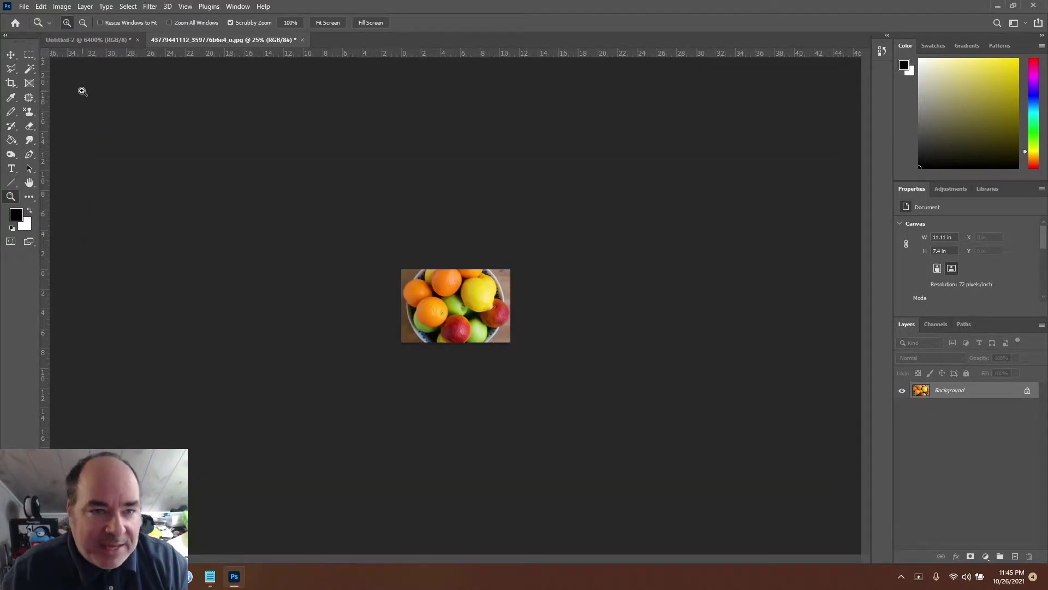
# View the photo at 100% and display its RGB, Red, Green and Blue channels
pyautogui.click(293, 22)
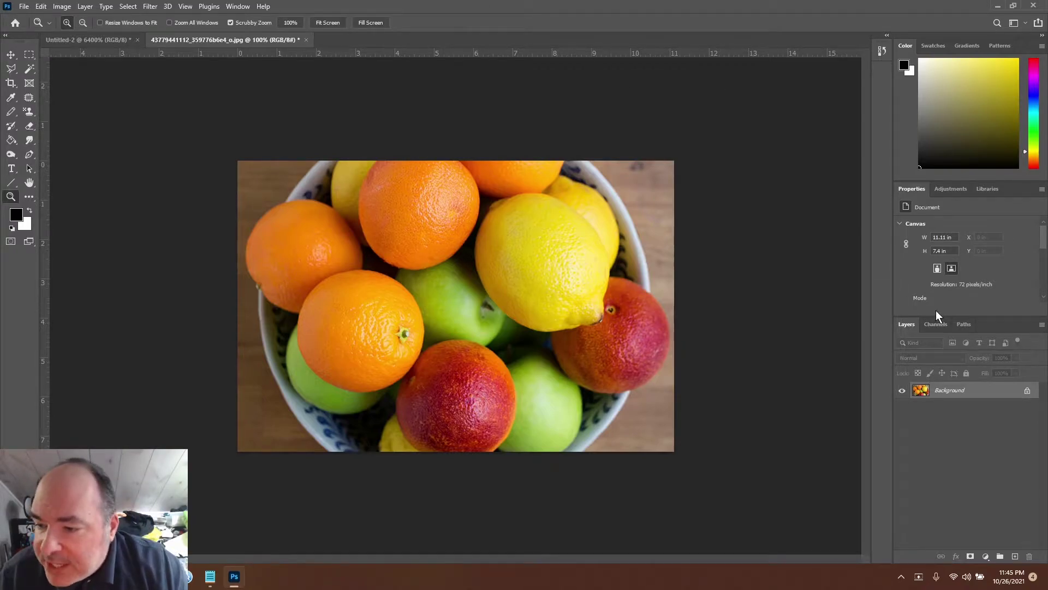
pyautogui.click(935, 323)
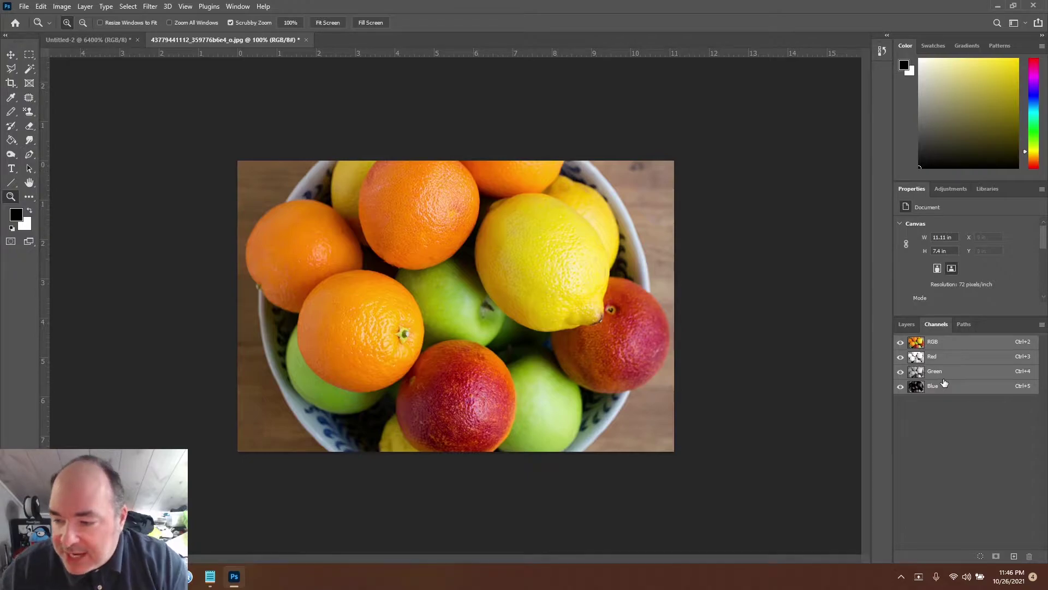
# Hide the Red and Green channels to view Blue alone, then restore full RGB and the layers list
pyautogui.click(899, 357)
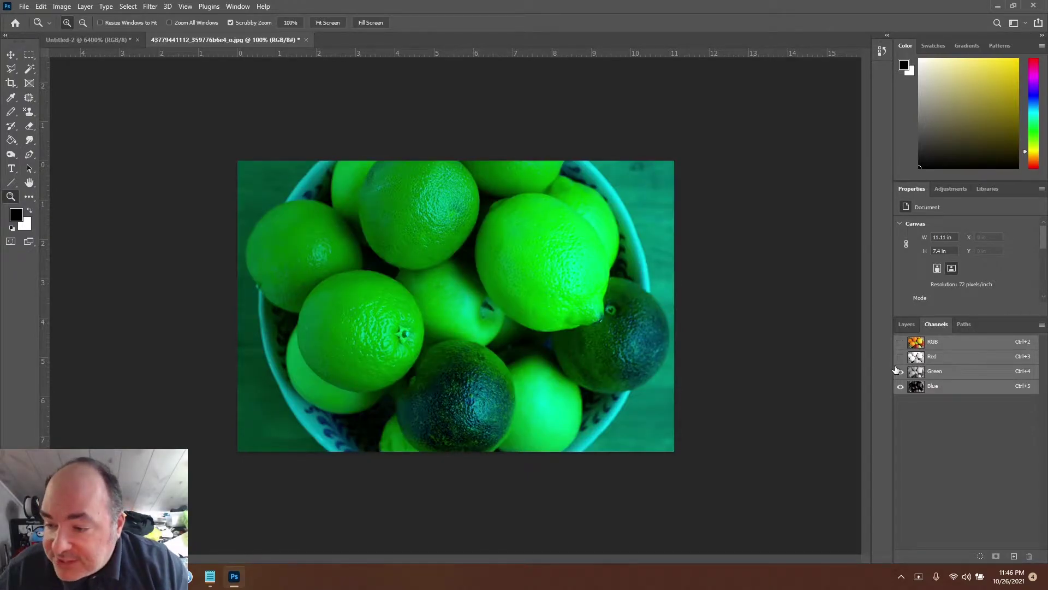
pyautogui.click(900, 371)
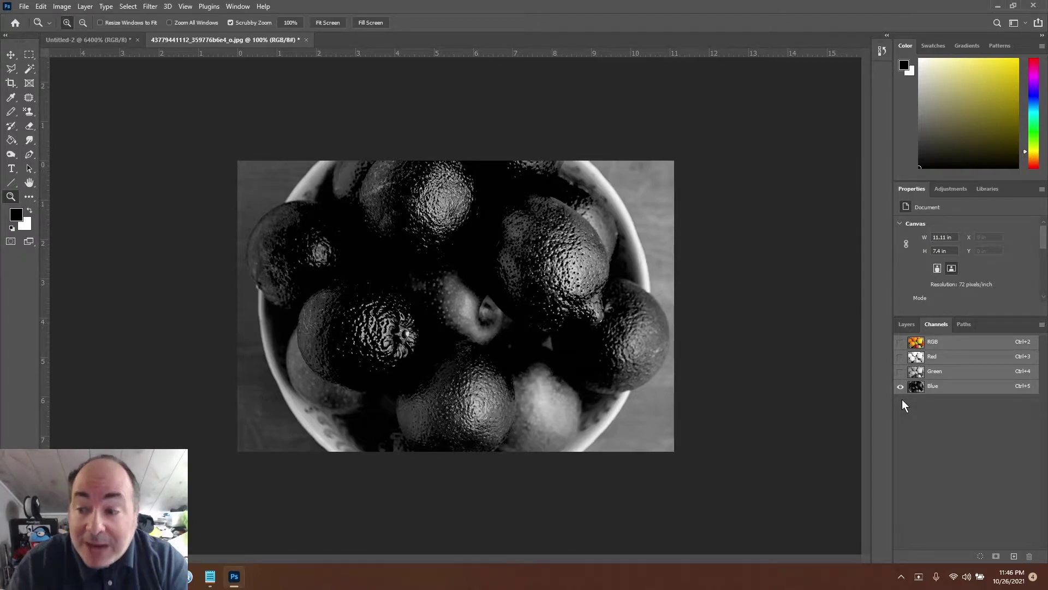
pyautogui.click(906, 325)
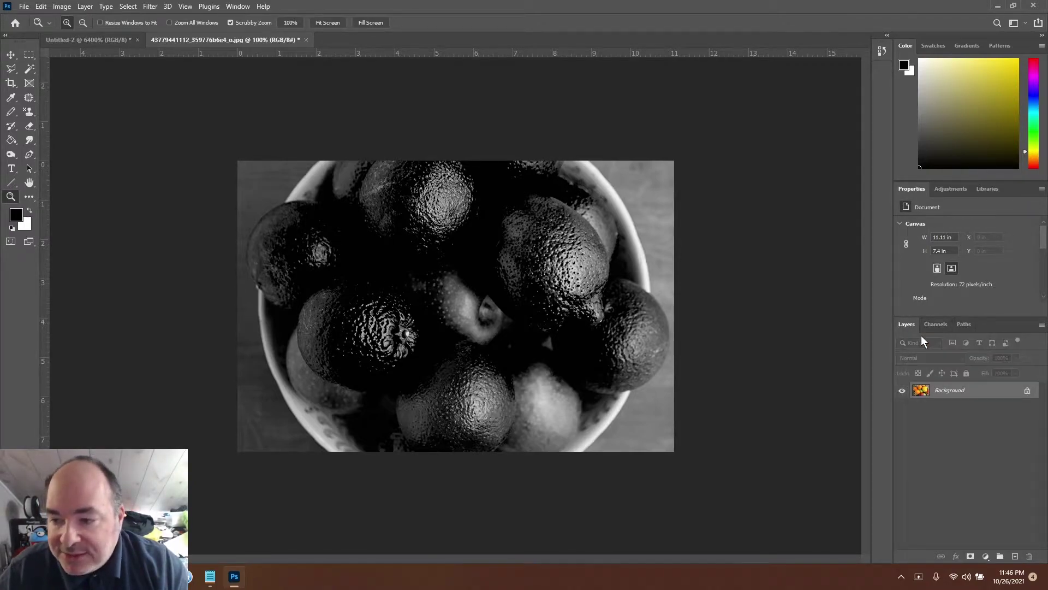
pyautogui.click(936, 325)
pyautogui.click(900, 342)
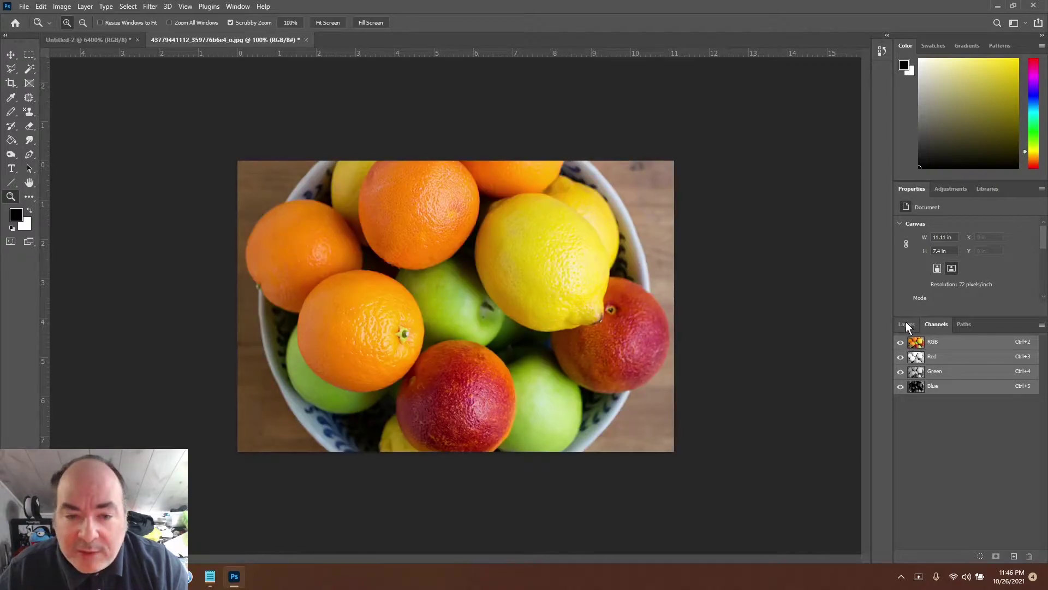
pyautogui.click(907, 326)
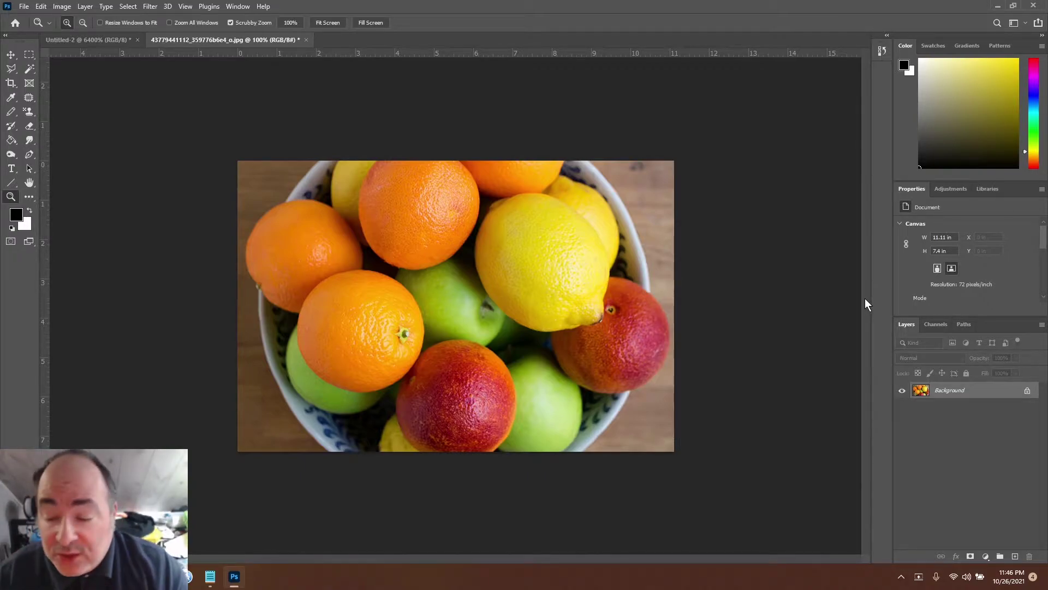
# Convert the locked Background into Layer 0 and duplicate it as Layer 0 copy
pyautogui.doubleClick(977, 389)
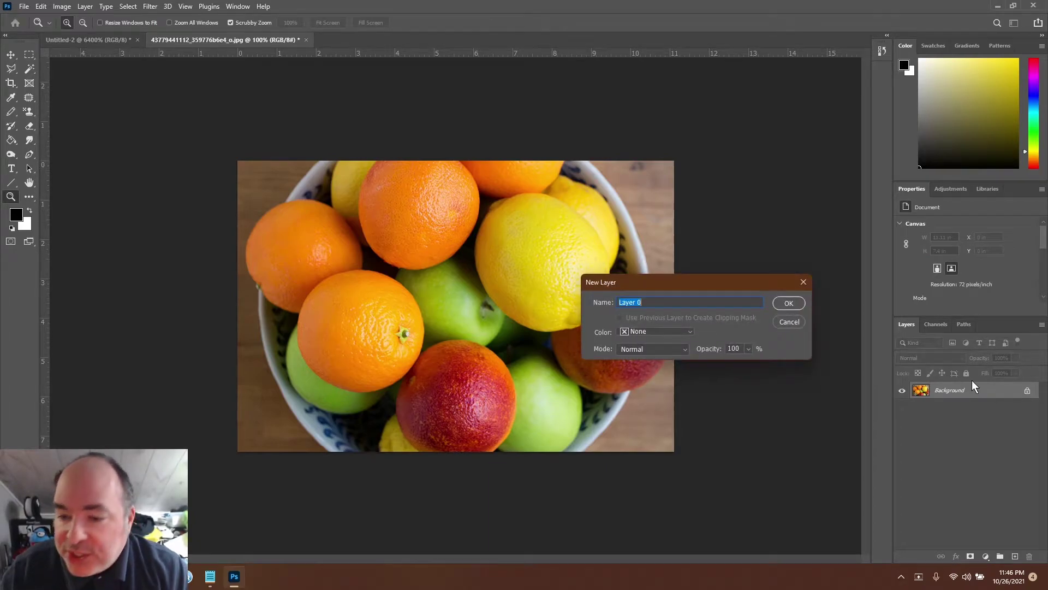
pyautogui.click(790, 306)
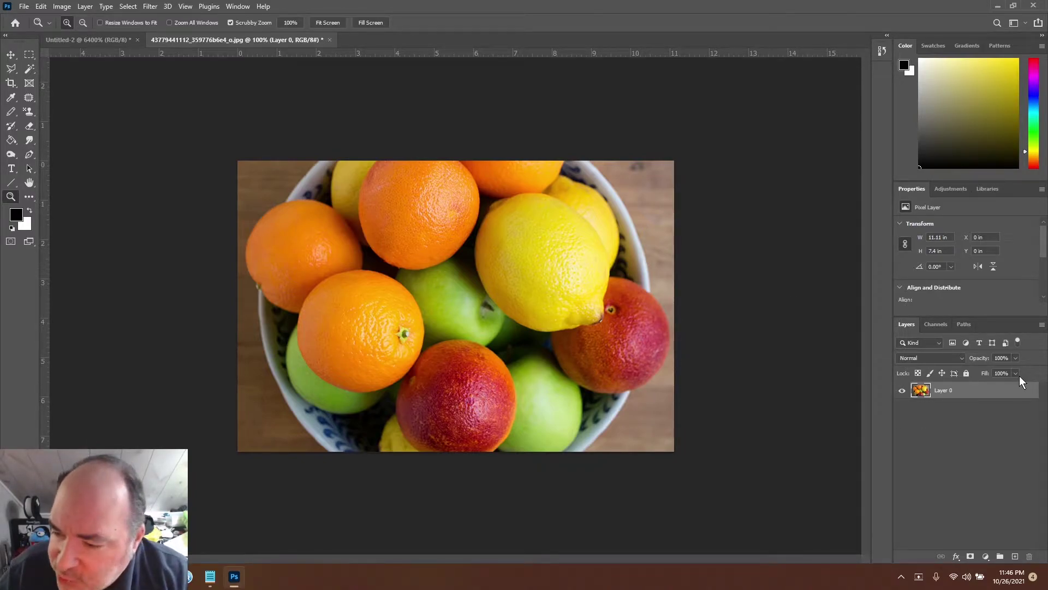
pyautogui.rightClick(989, 390)
pyautogui.click(922, 160)
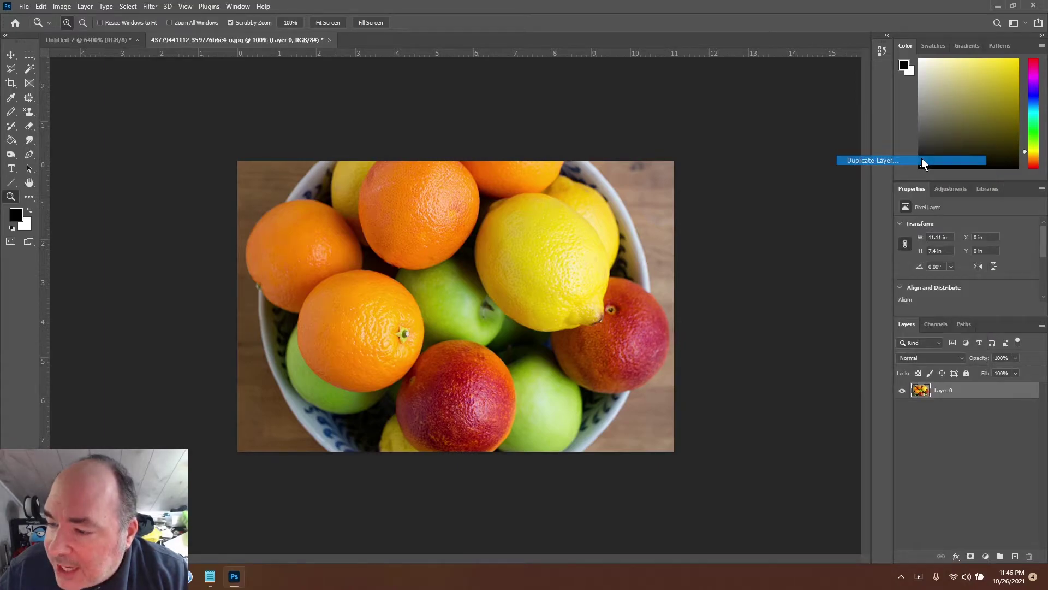
pyautogui.press('Return')
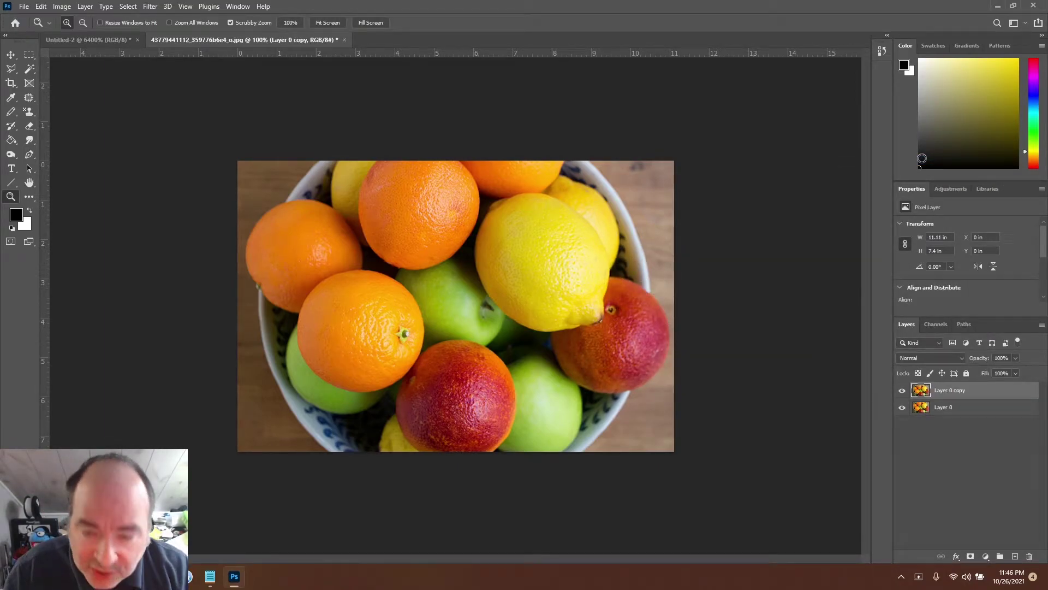
# In Levels, set the Green and Blue output white to 0 on Layer 0 copy, leaving only red
pyautogui.hotkey('ctrl', 'l')
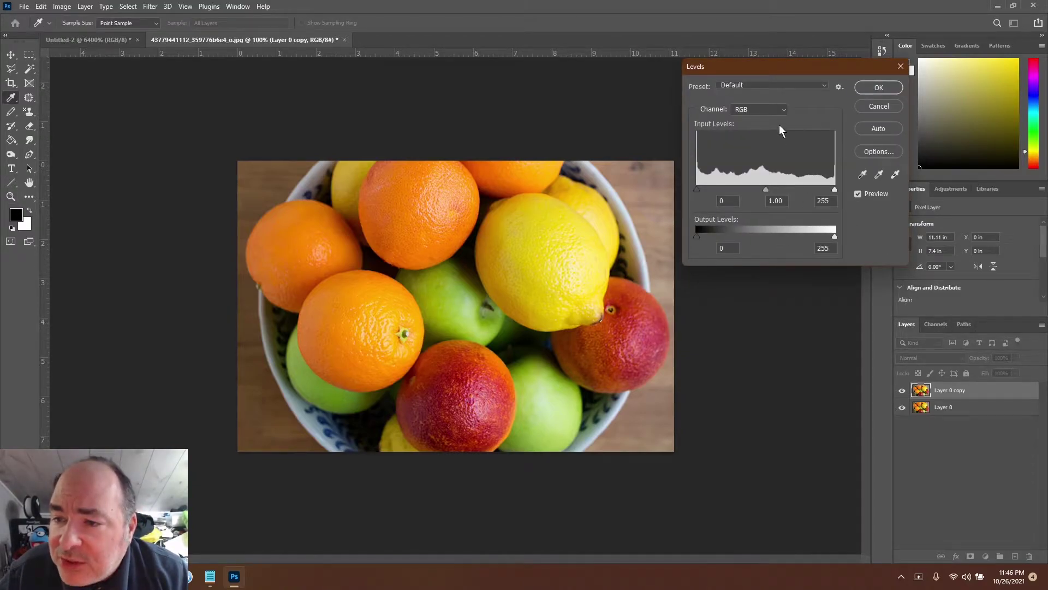
pyautogui.click(769, 111)
pyautogui.click(761, 130)
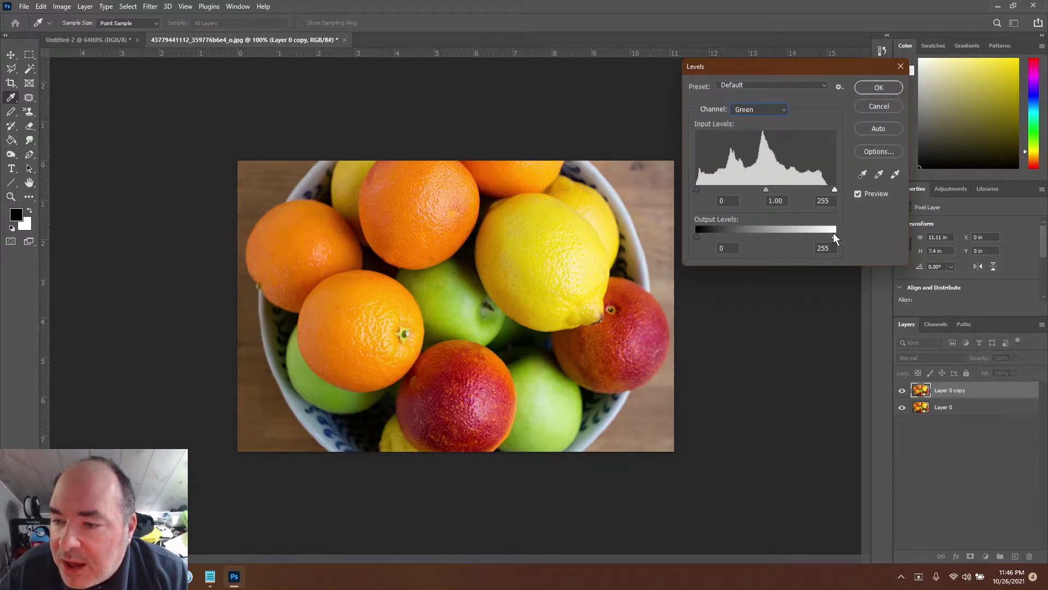
pyautogui.moveTo(835, 236); pyautogui.dragTo(689, 234)
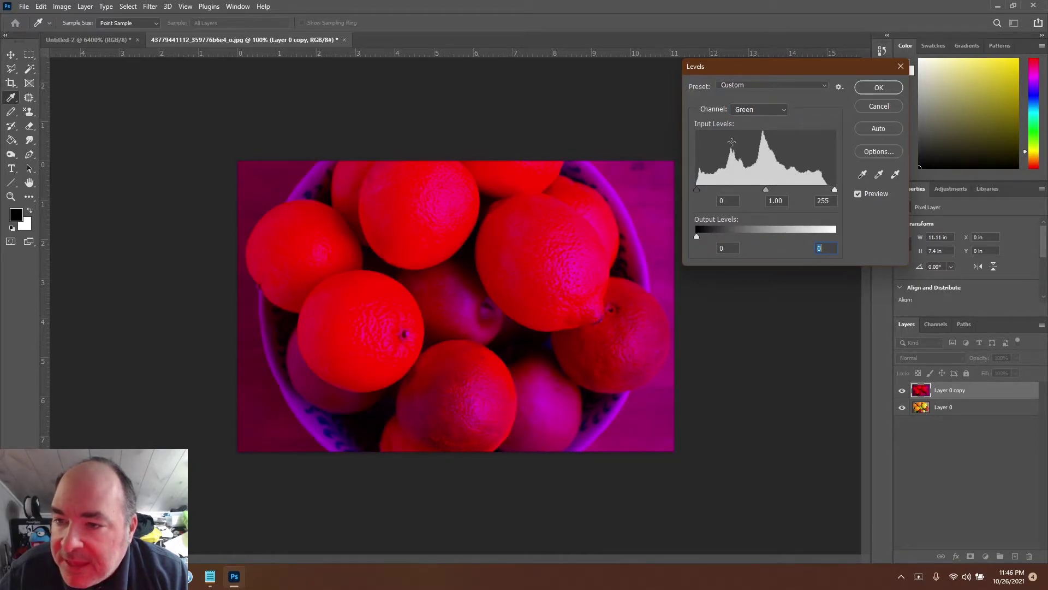
pyautogui.click(759, 114)
pyautogui.click(753, 143)
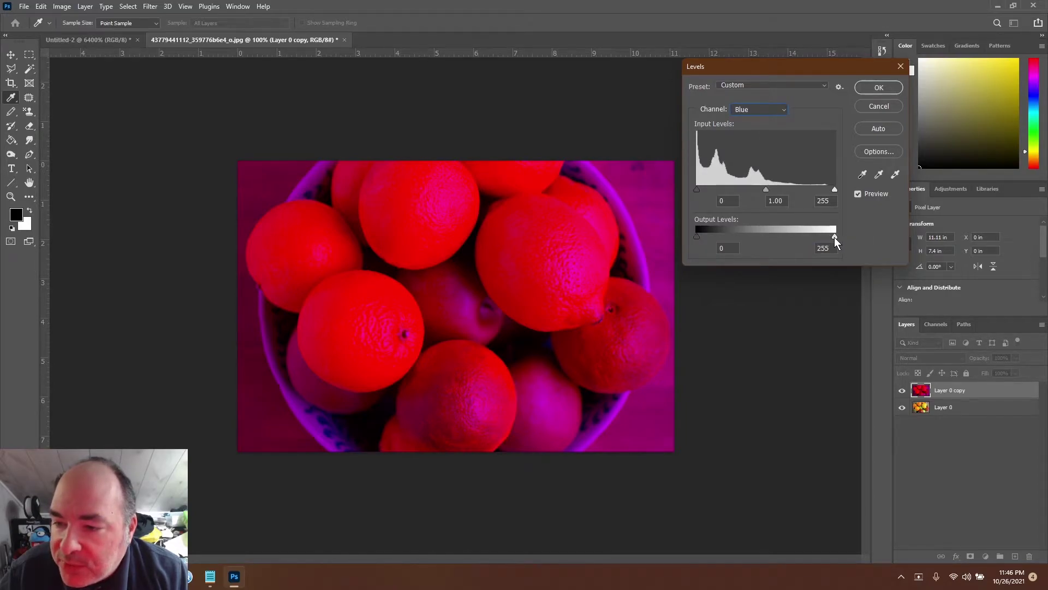
pyautogui.moveTo(835, 237); pyautogui.dragTo(690, 231)
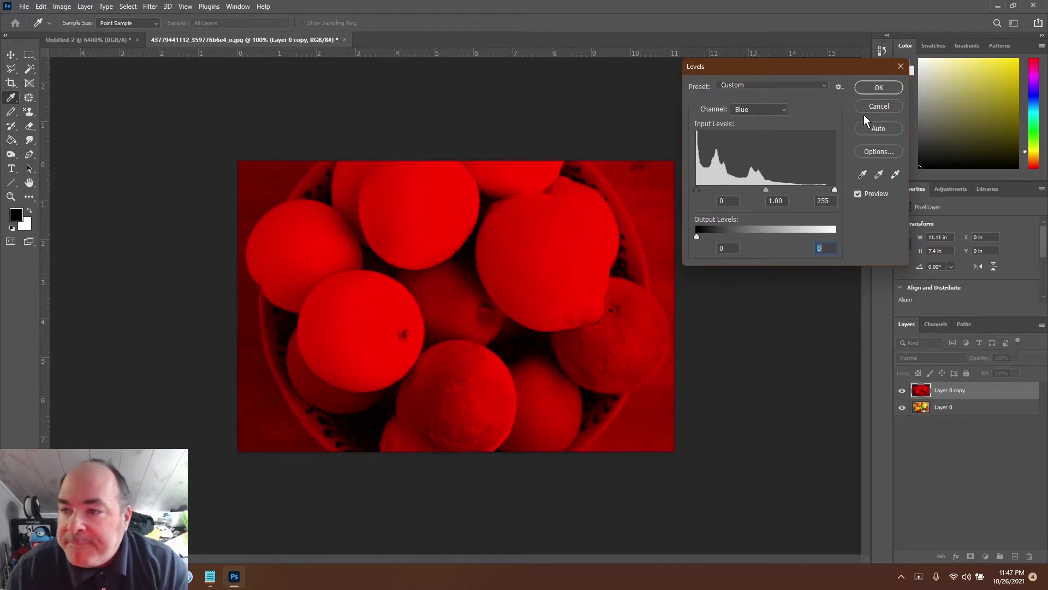
pyautogui.click(882, 92)
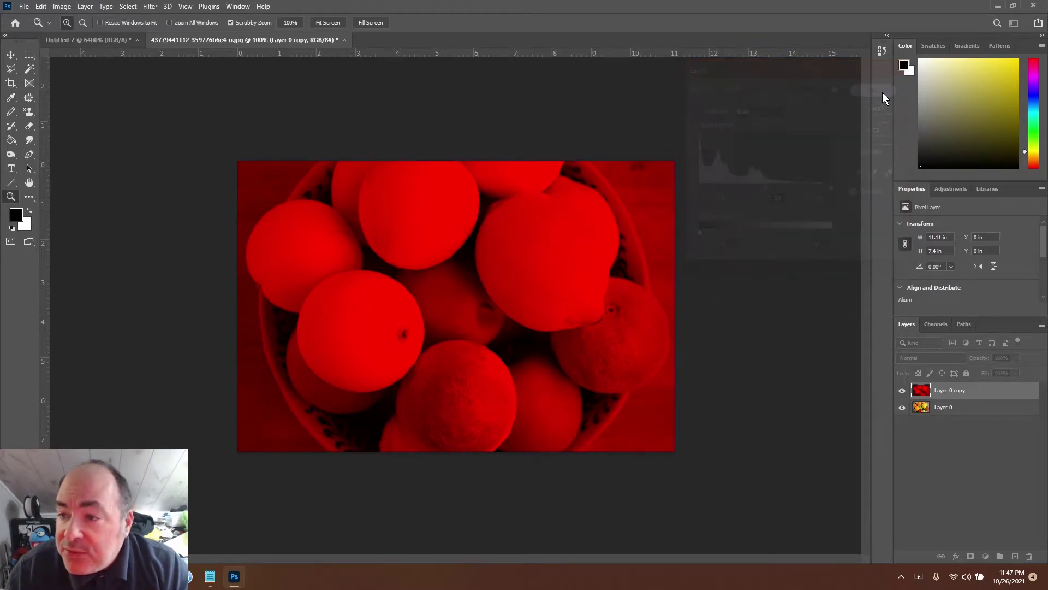
# Move Layer 0 above the copy and set its Red output white to 0 in Levels
pyautogui.click(969, 414)
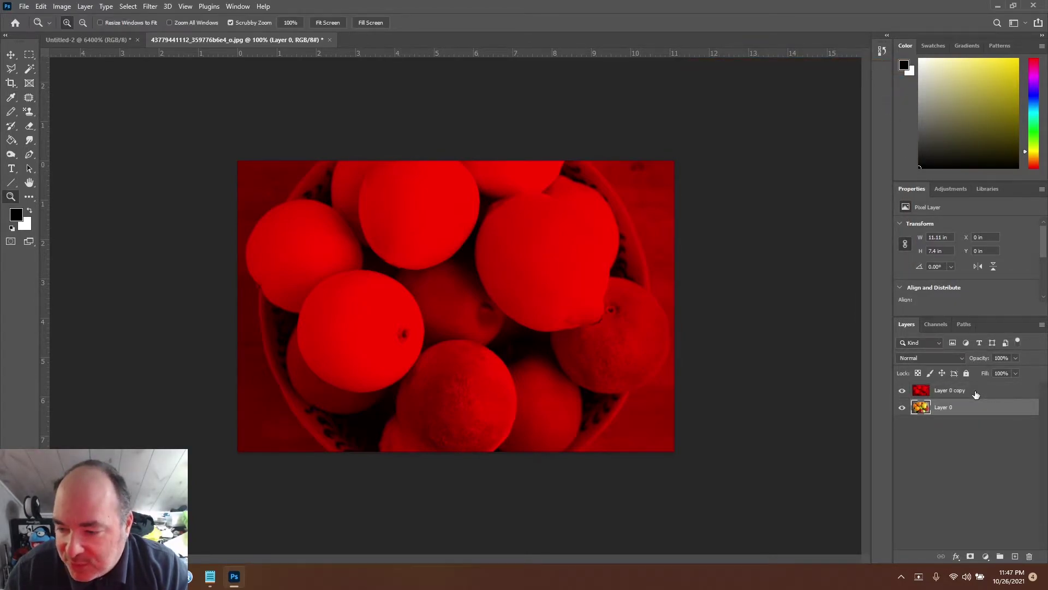
pyautogui.moveTo(975, 394); pyautogui.dragTo(971, 392)
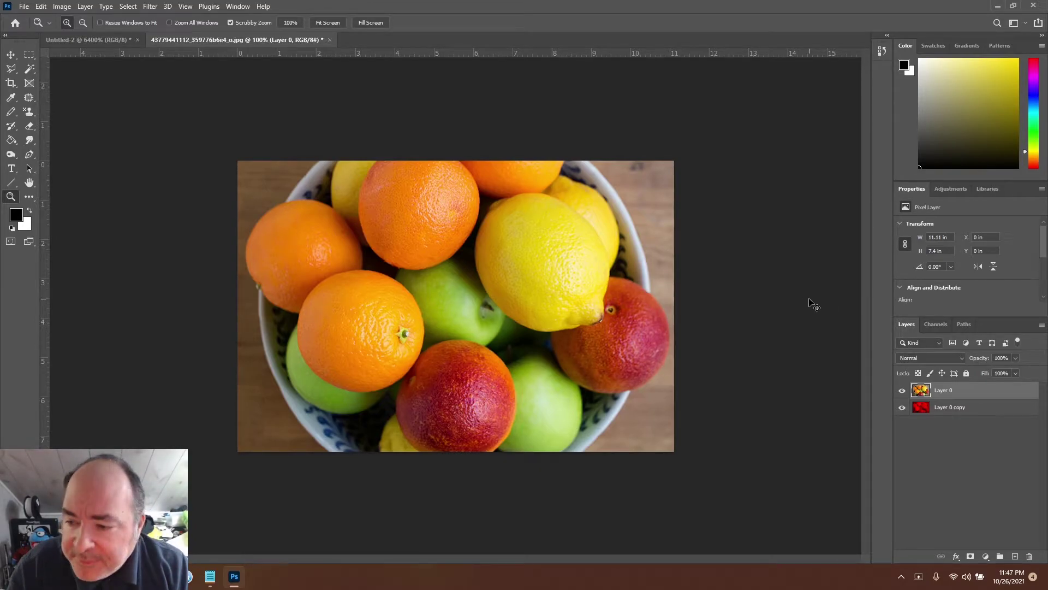
pyautogui.hotkey('ctrl', 'l')
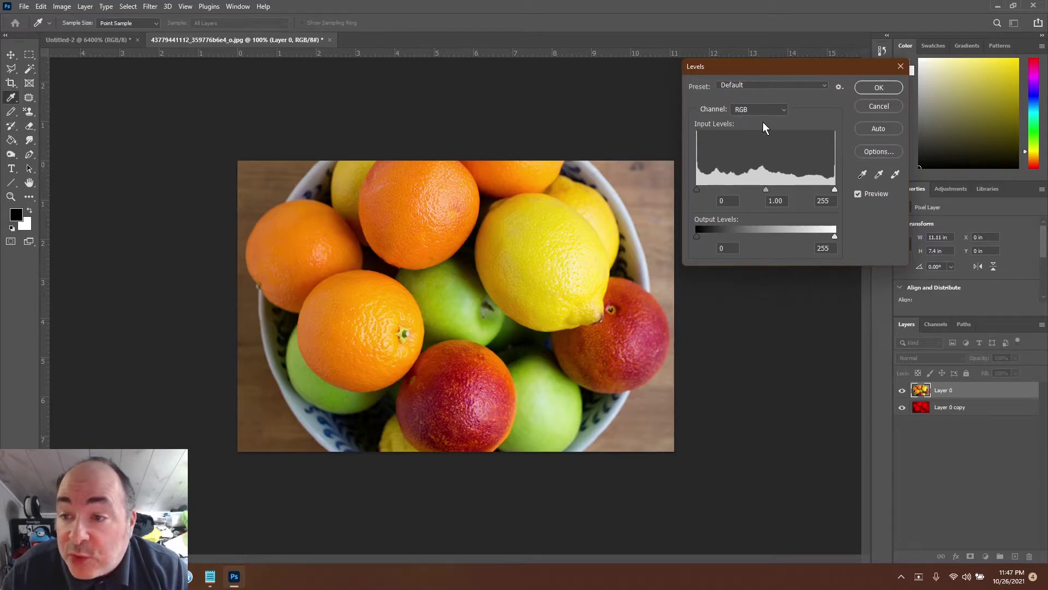
pyautogui.click(754, 112)
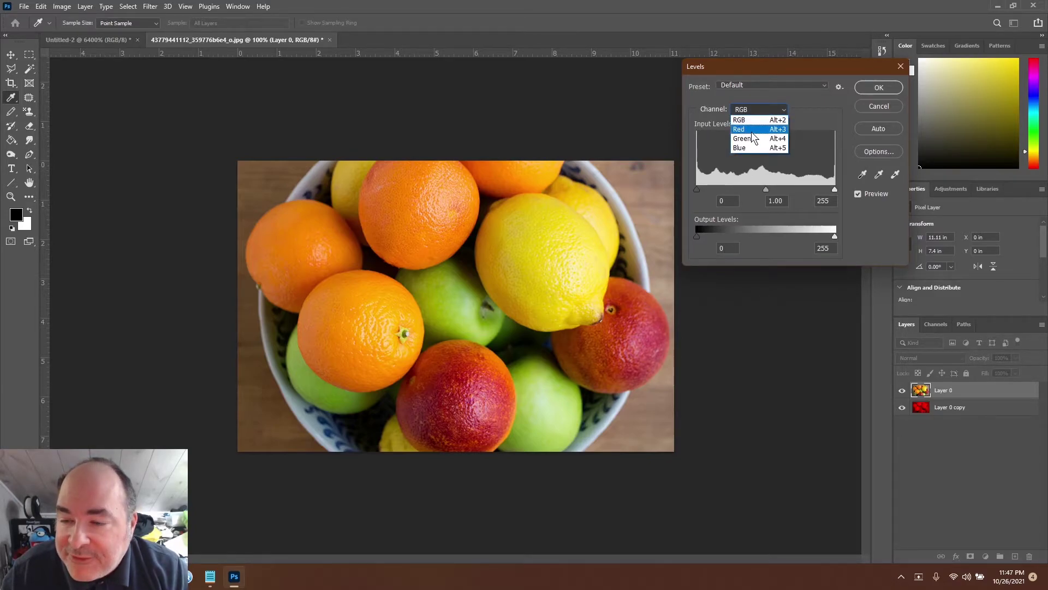
pyautogui.click(751, 131)
pyautogui.moveTo(834, 236); pyautogui.dragTo(686, 235)
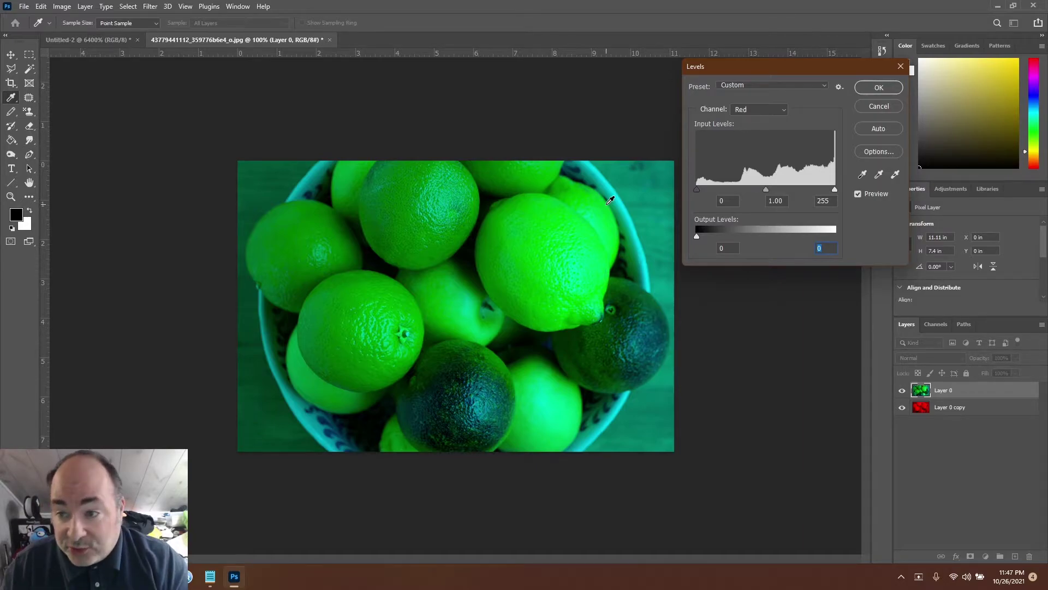
pyautogui.click(877, 88)
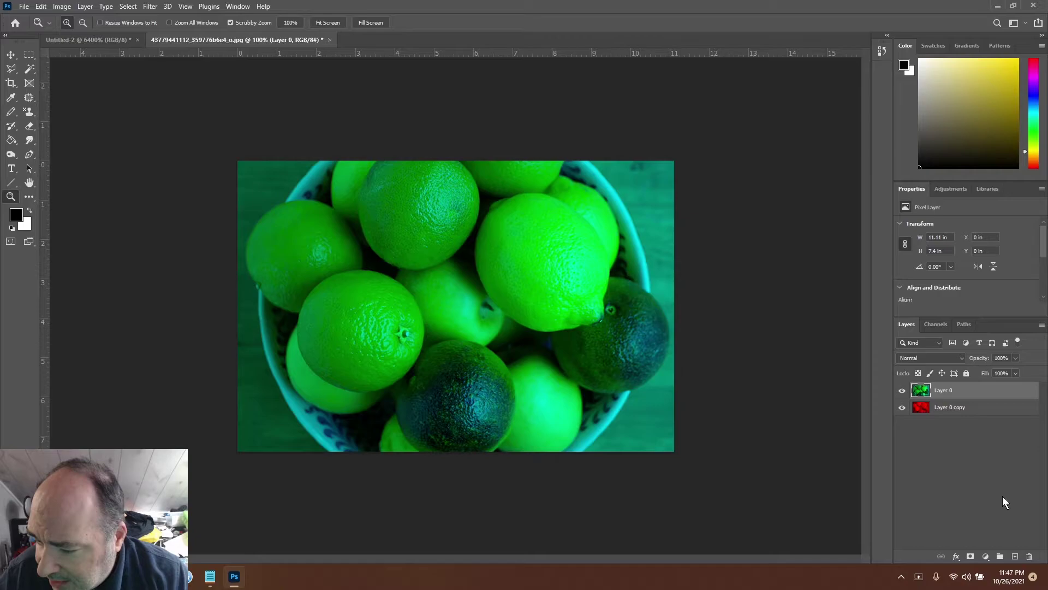
# Add a new Layer 1 at the bottom of the stack and fill it with solid black
pyautogui.click(1015, 556)
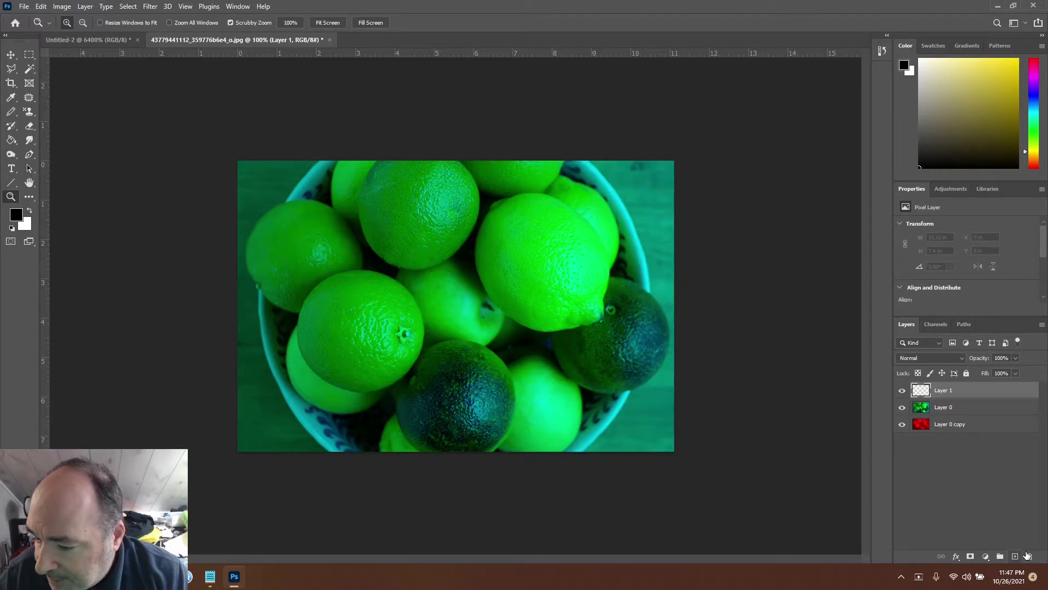
pyautogui.moveTo(975, 396); pyautogui.dragTo(975, 436)
pyautogui.click(11, 140)
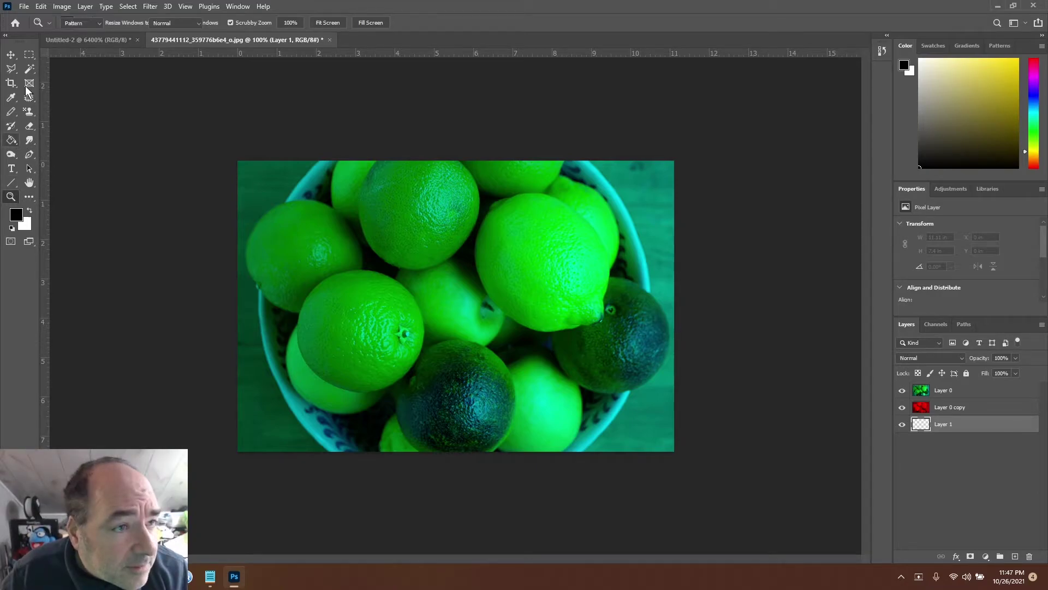
pyautogui.click(341, 272)
# Set Layer 0's blend mode to Lighten
pyautogui.click(955, 411)
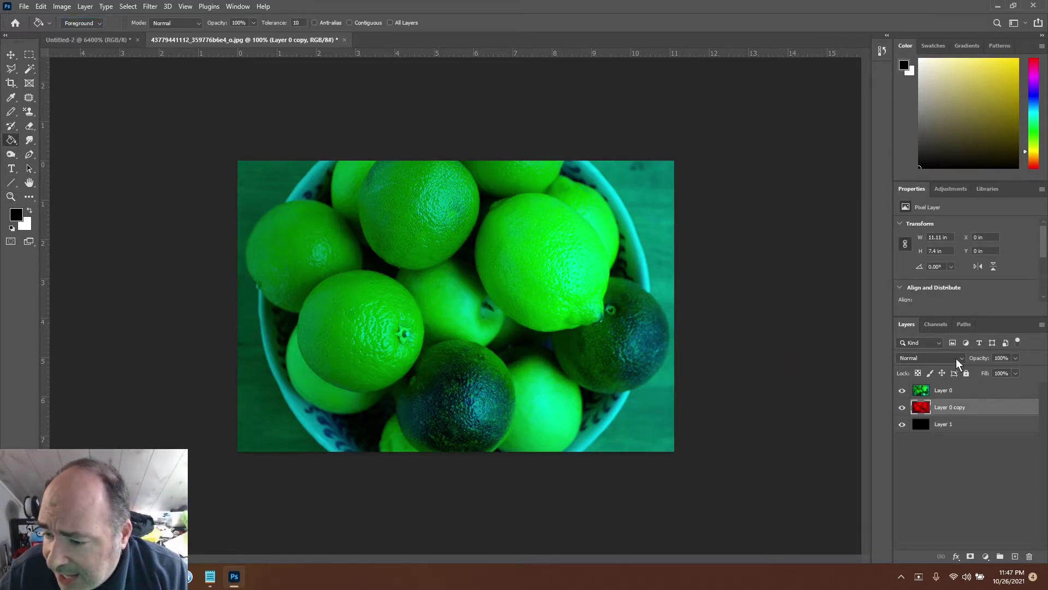
pyautogui.click(951, 391)
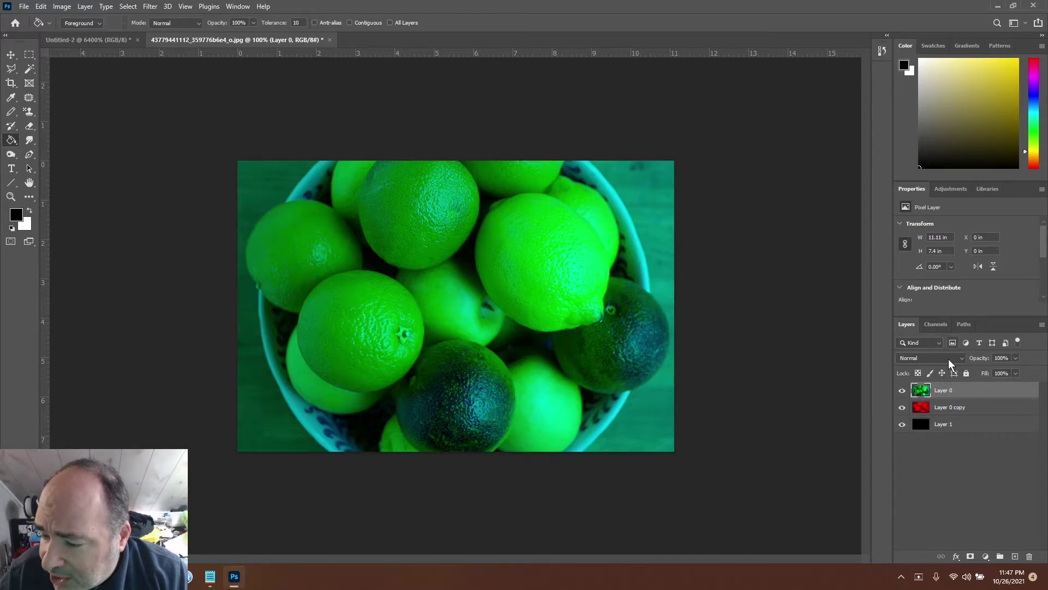
pyautogui.click(948, 359)
pyautogui.click(941, 372)
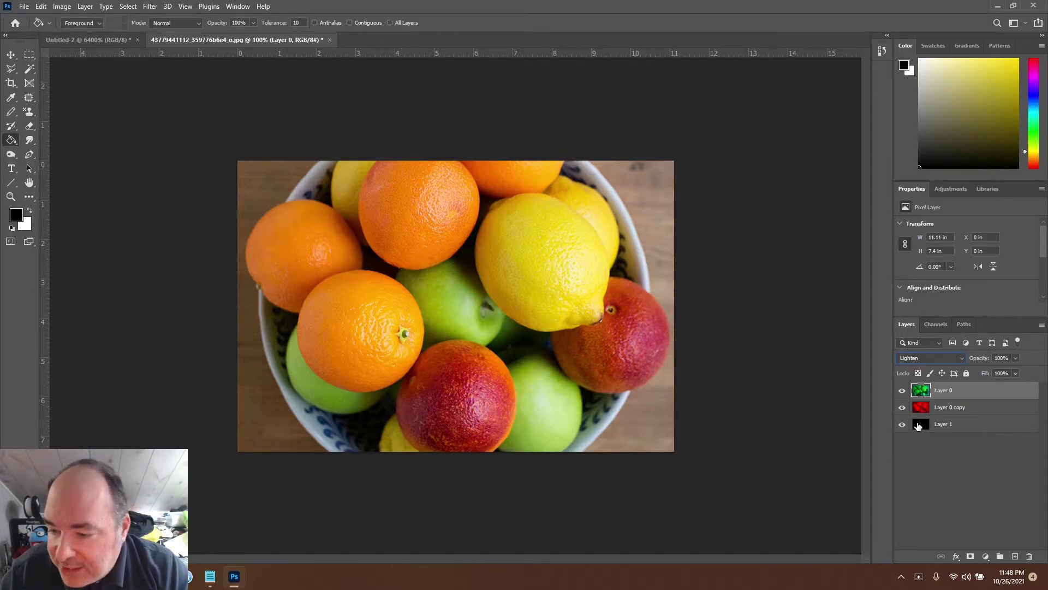
# Toggle Layer 0 copy and Layer 0 visibility to compare them, then add Layer 2 on top
pyautogui.click(902, 407)
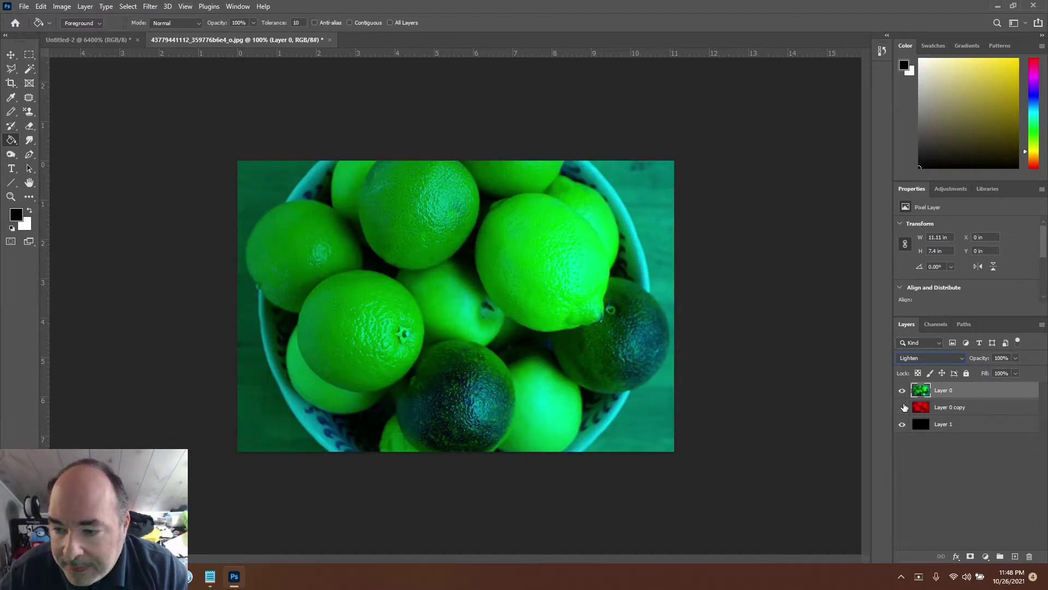
pyautogui.click(902, 407)
pyautogui.click(902, 389)
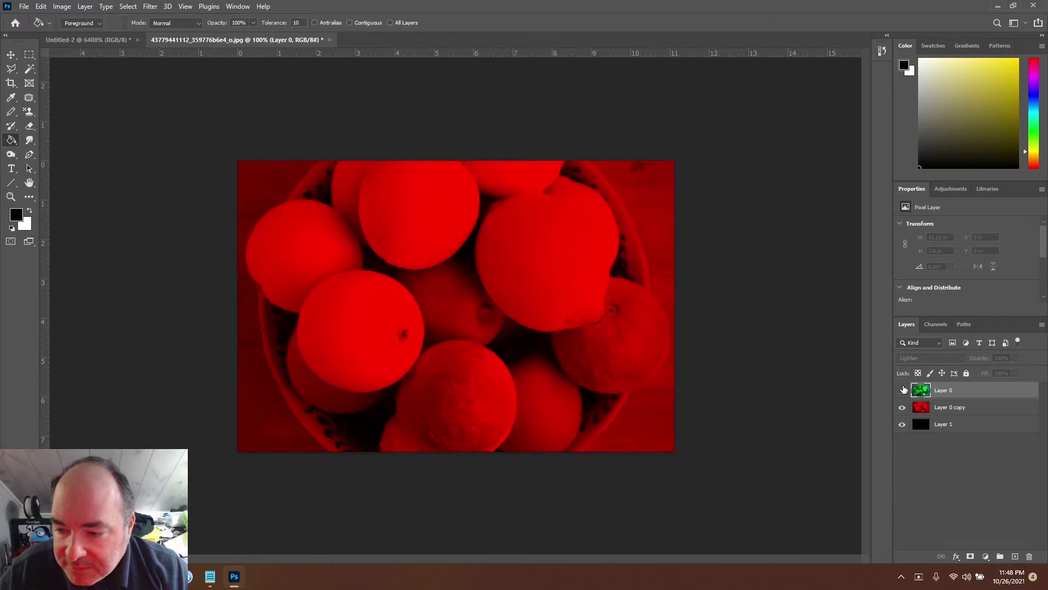
pyautogui.click(902, 390)
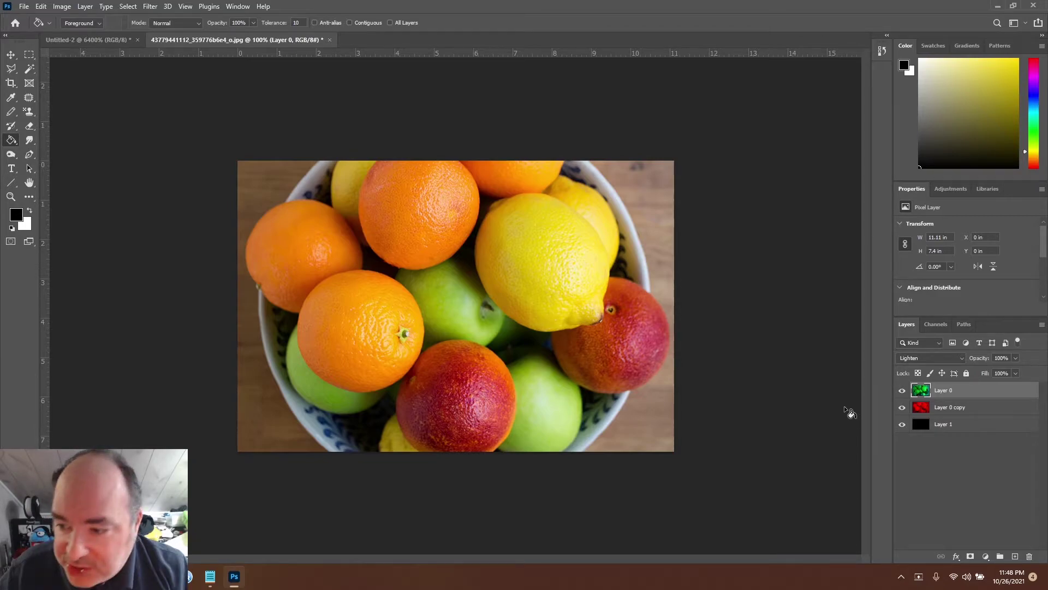
pyautogui.click(1016, 556)
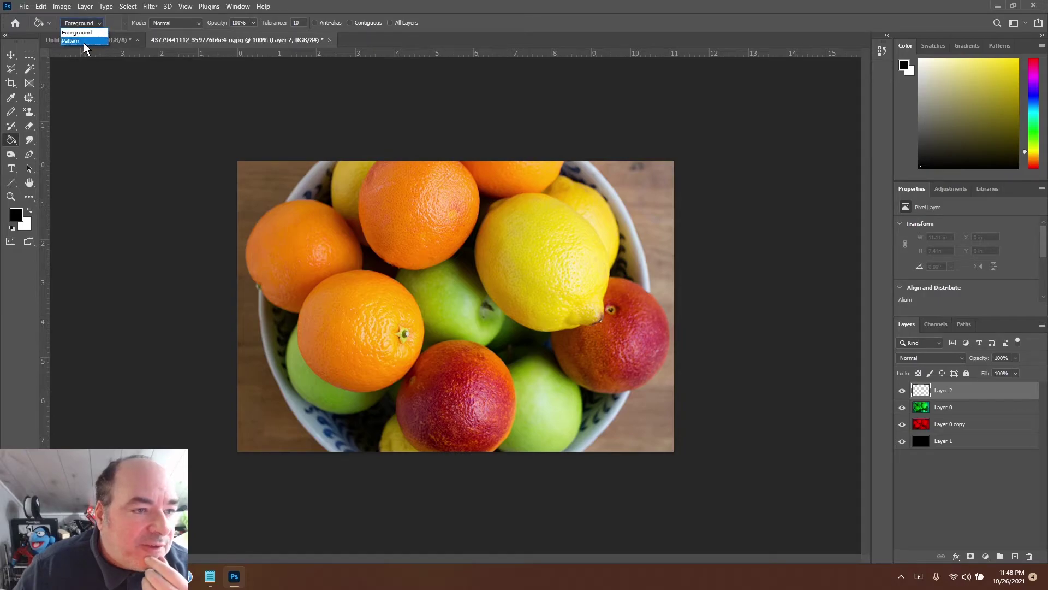
# Fill Layer 2 with the black-and-white vertical stripe pattern using the Paint Bucket
pyautogui.click(82, 41)
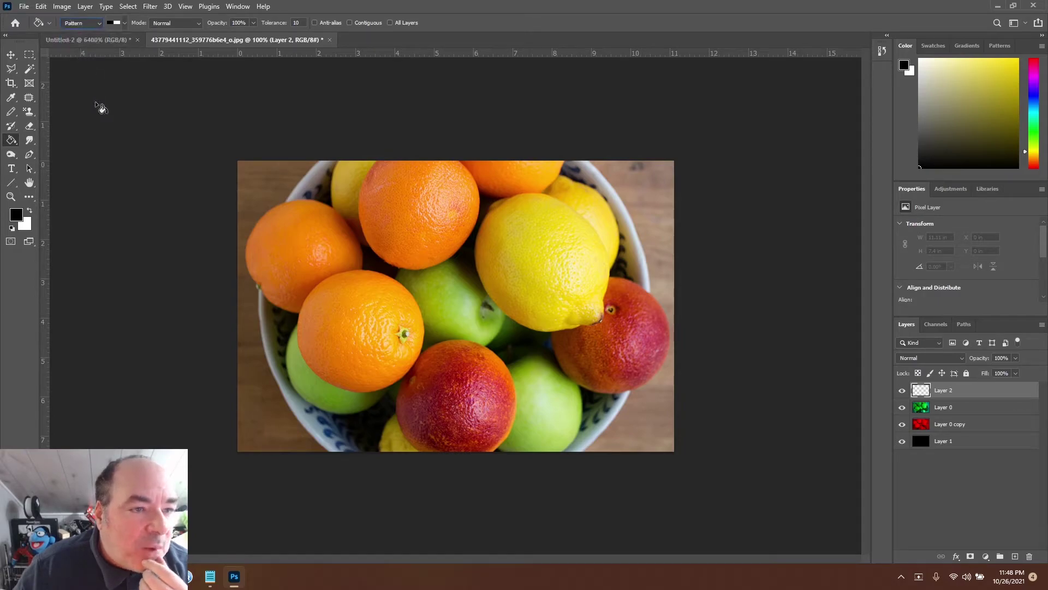
pyautogui.click(300, 268)
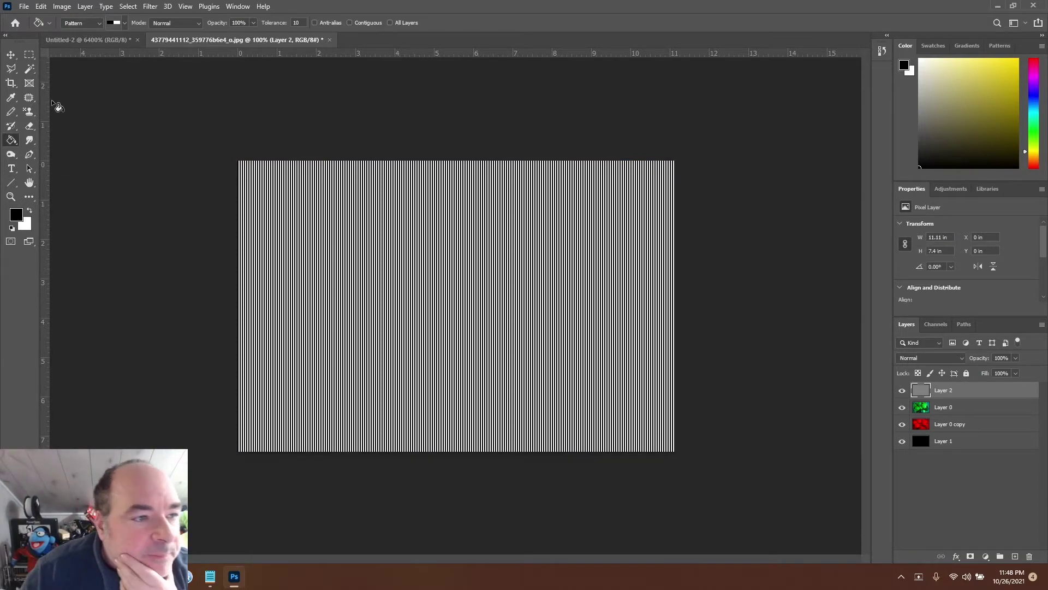
pyautogui.click(29, 68)
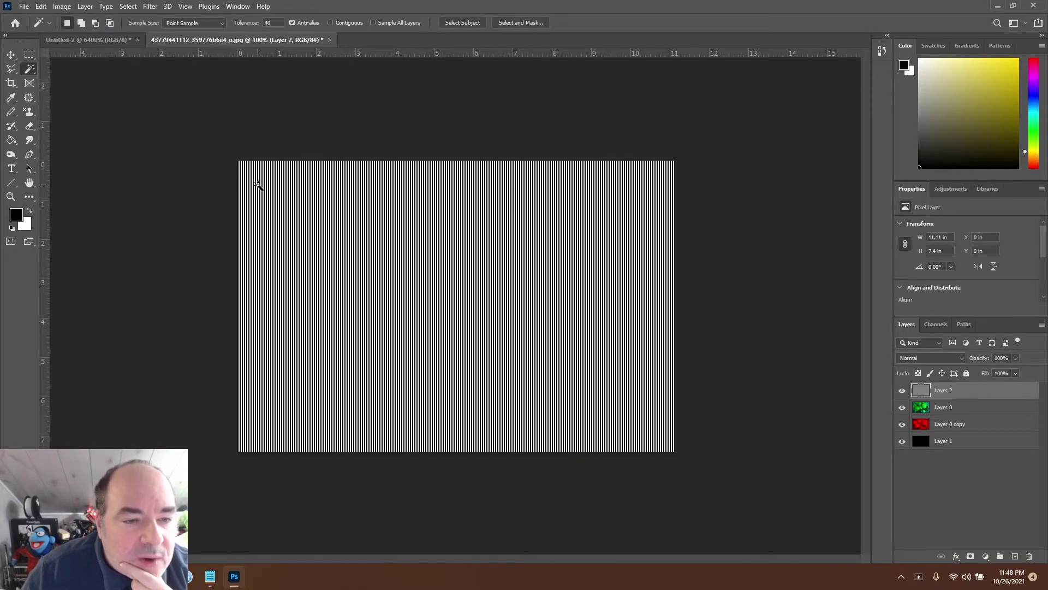
# Select all matching stripes across the layer and delete them from Layer 0
pyautogui.click(241, 185)
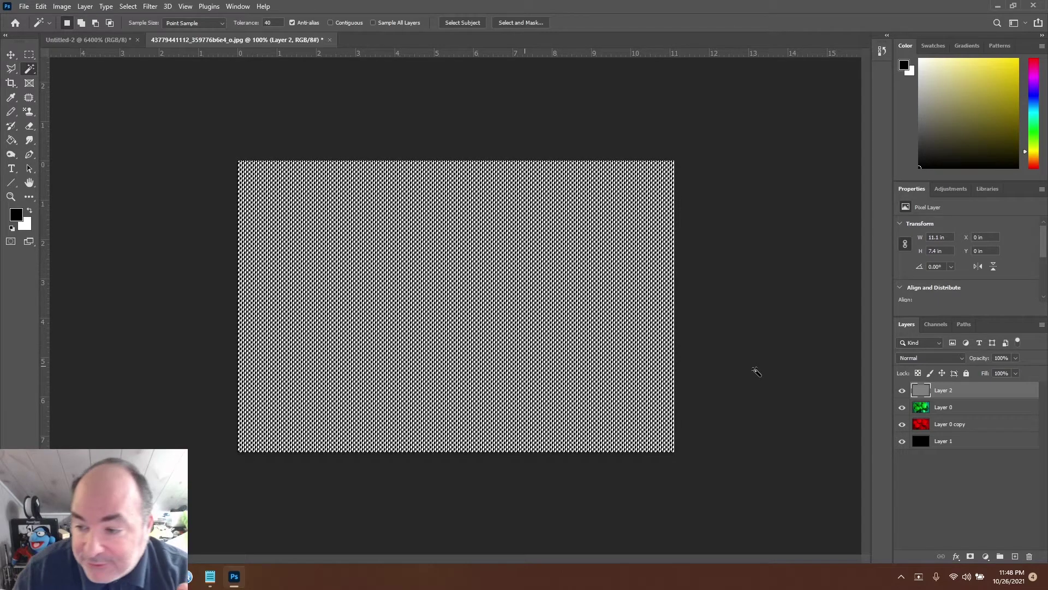
pyautogui.hotkey('alt', 'shift', 'g')
pyautogui.click(964, 410)
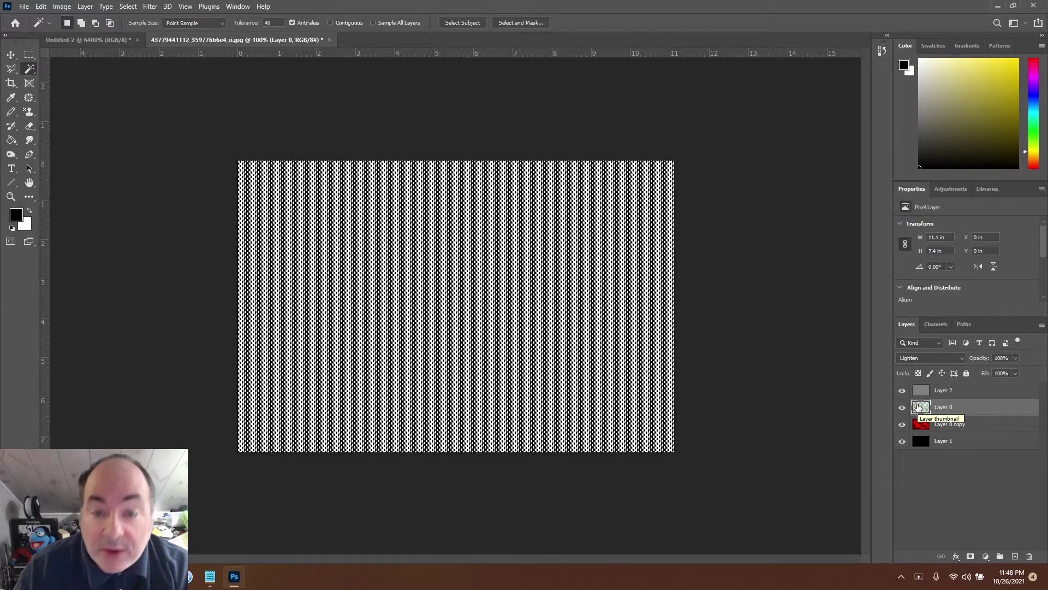
pyautogui.press('Delete')
# Invert the stripe selection with Layer 2 active
pyautogui.click(1013, 392)
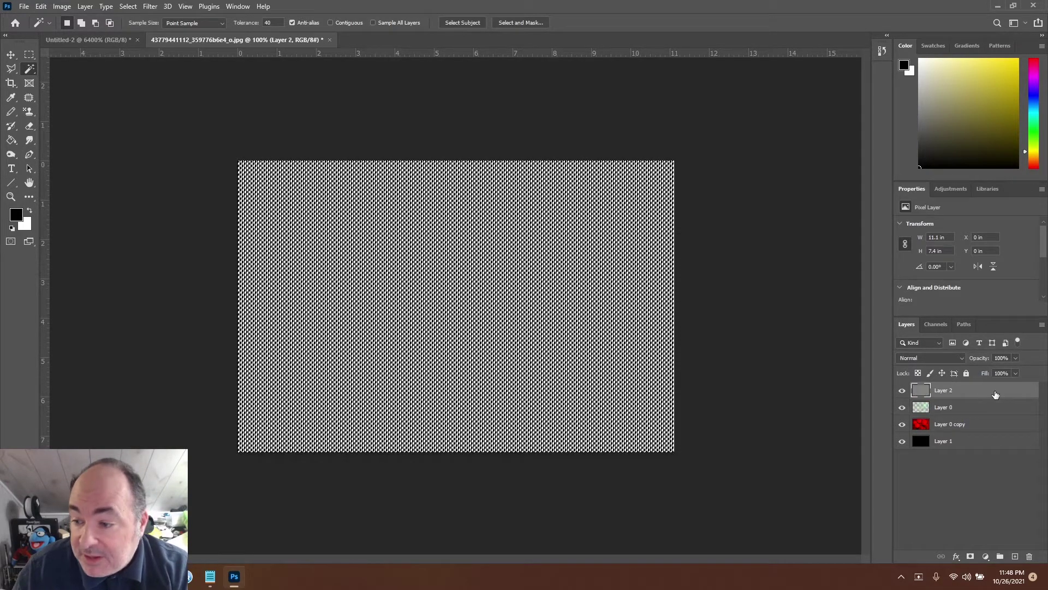
pyautogui.click(128, 7)
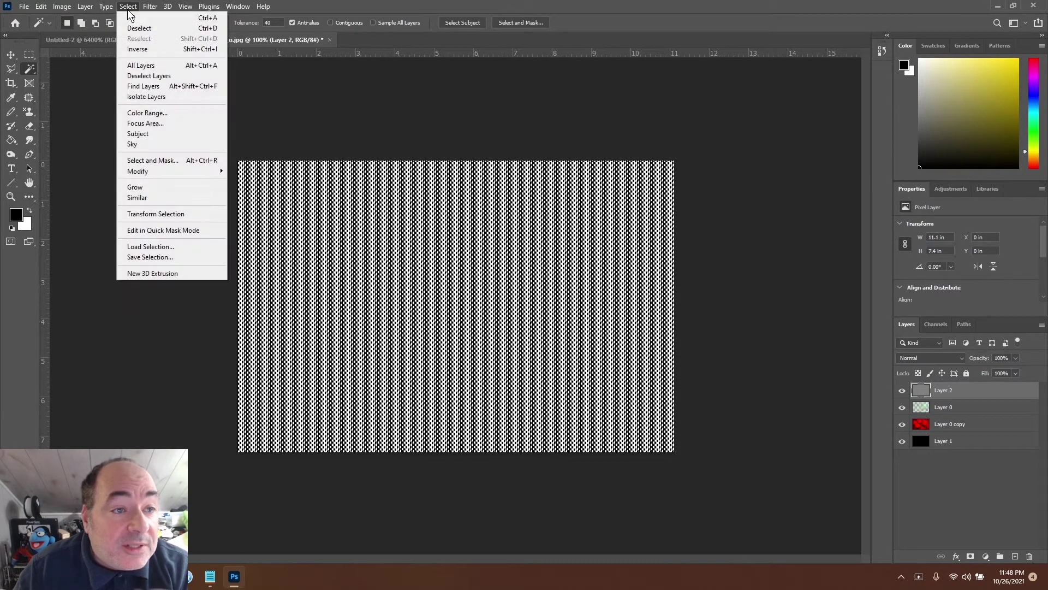
pyautogui.click(137, 49)
pyautogui.click(982, 427)
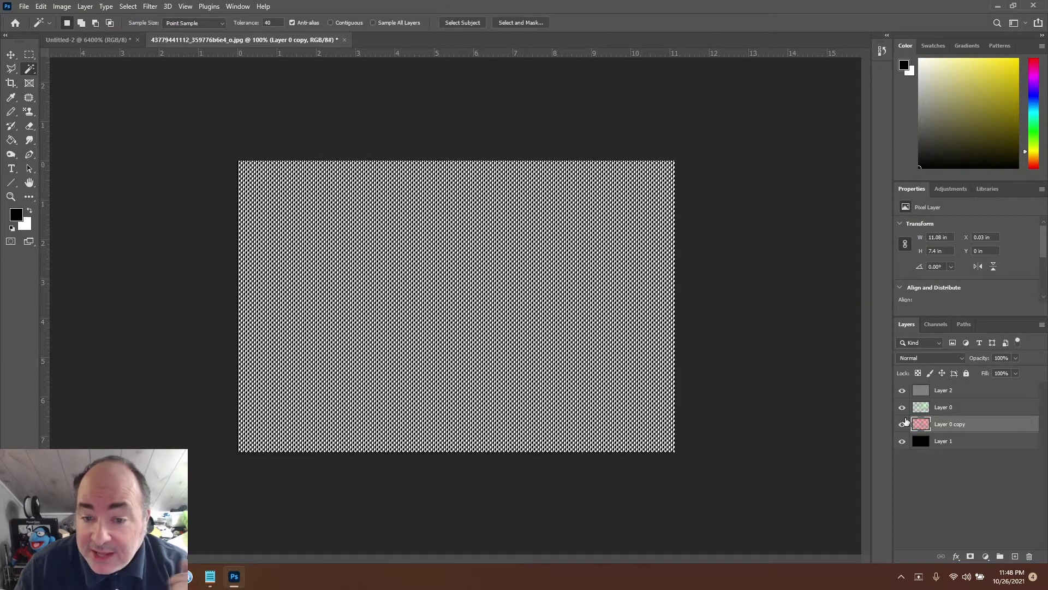
# Hide Layer 2 and undo the nudge on Layer 0 copy to reveal fine vertical stripes
pyautogui.click(901, 389)
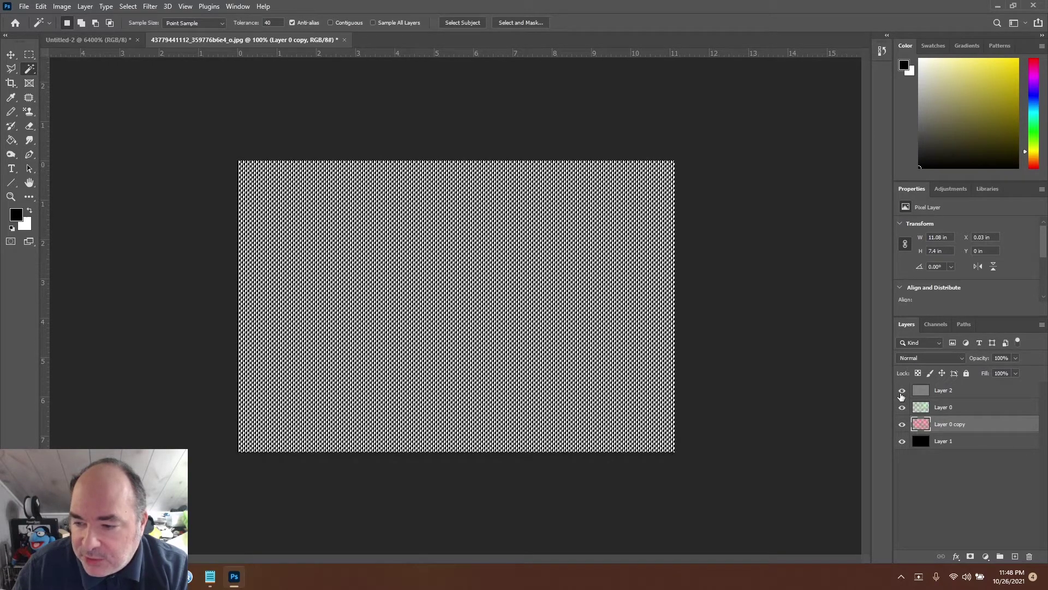
pyautogui.click(902, 390)
pyautogui.hotkey('ctrl', 'z')
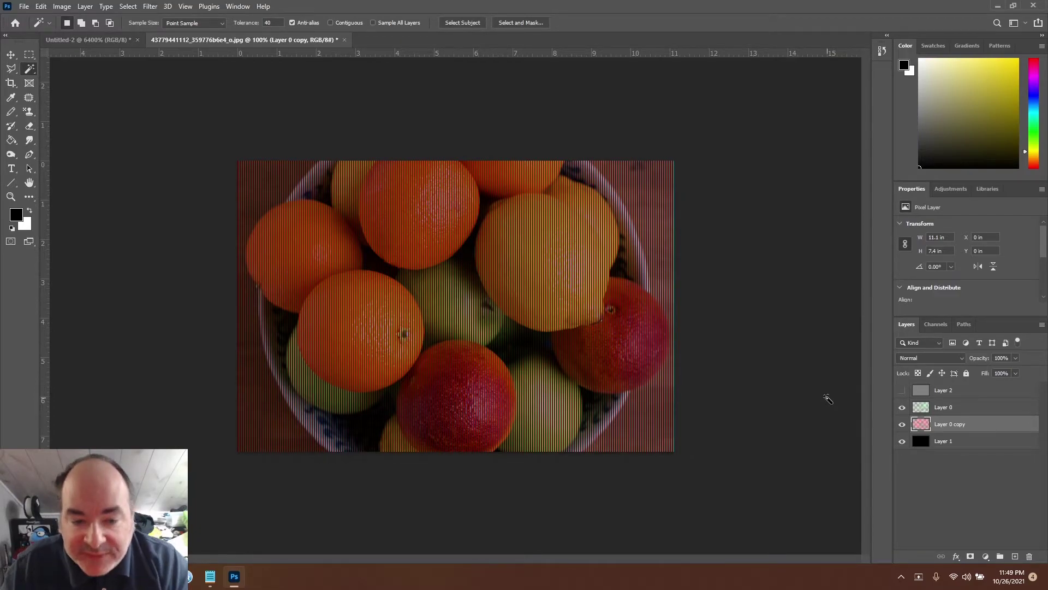
pyautogui.click(903, 425)
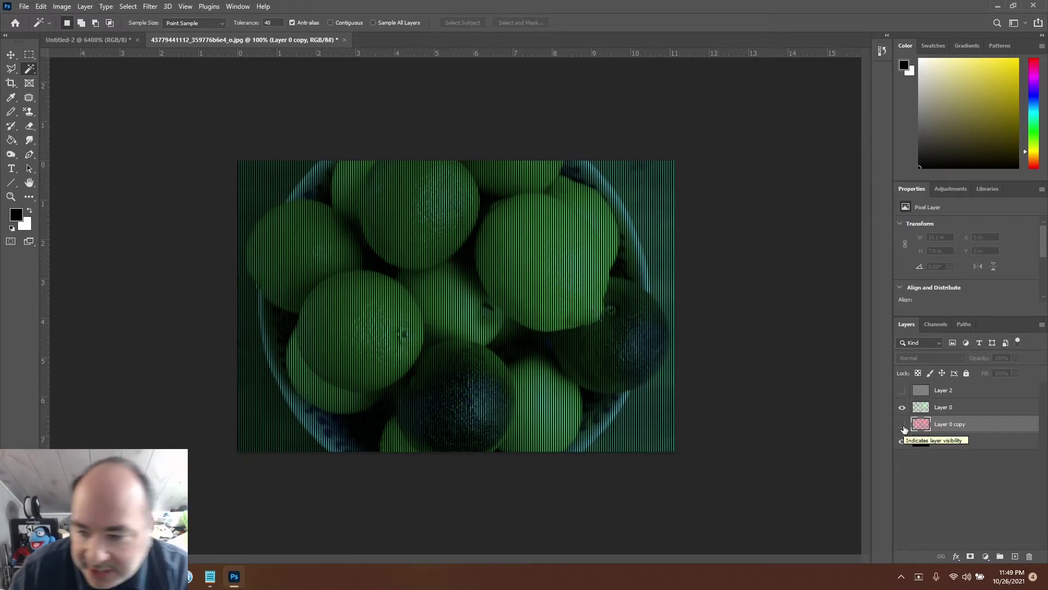
pyautogui.click(901, 409)
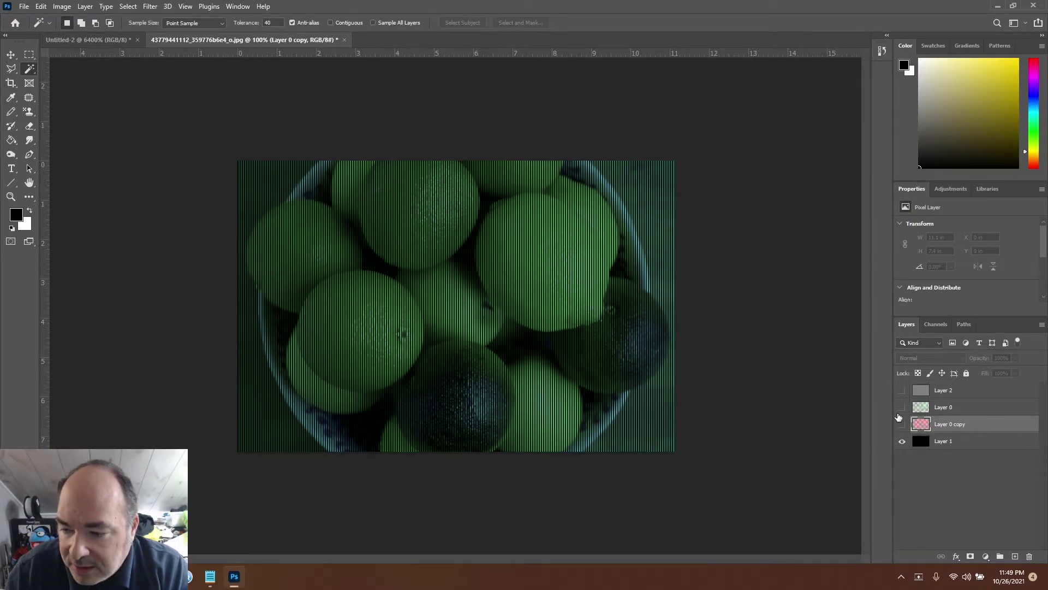
pyautogui.click(902, 424)
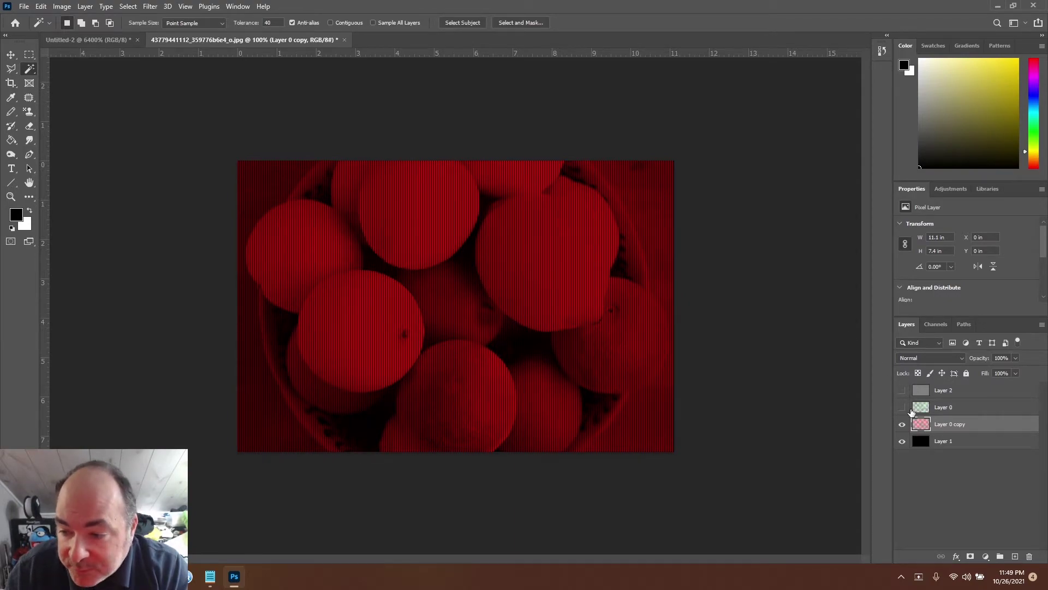
pyautogui.click(902, 410)
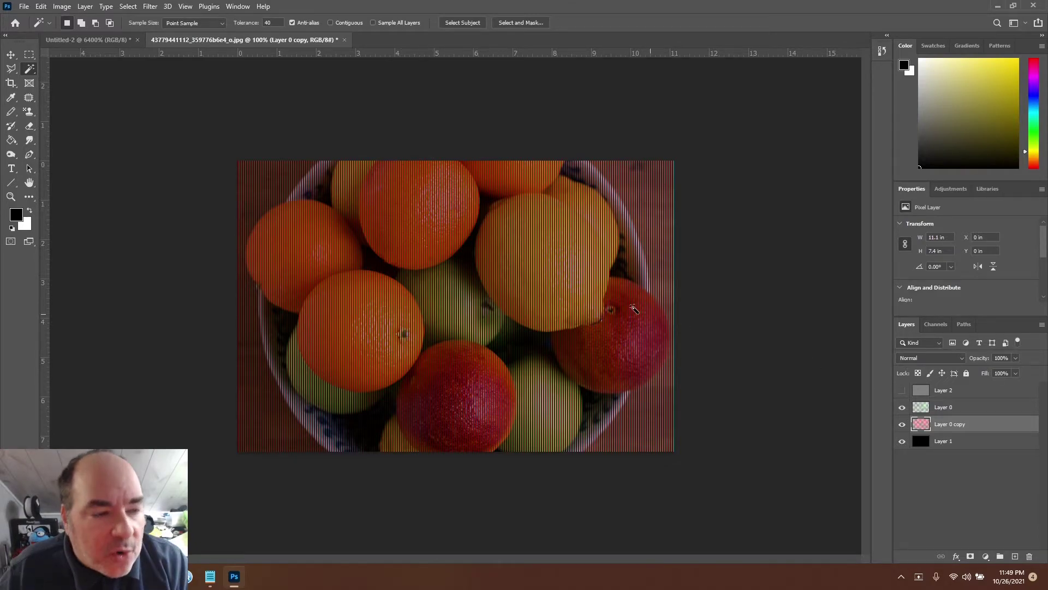
pyautogui.click(12, 196)
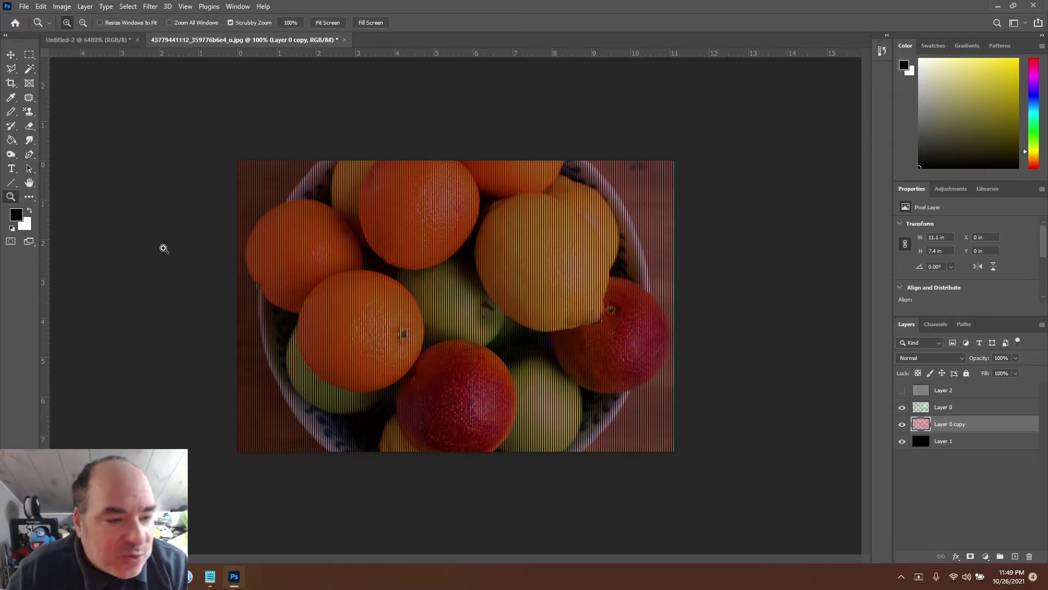
pyautogui.click(362, 316)
pyautogui.click(321, 361)
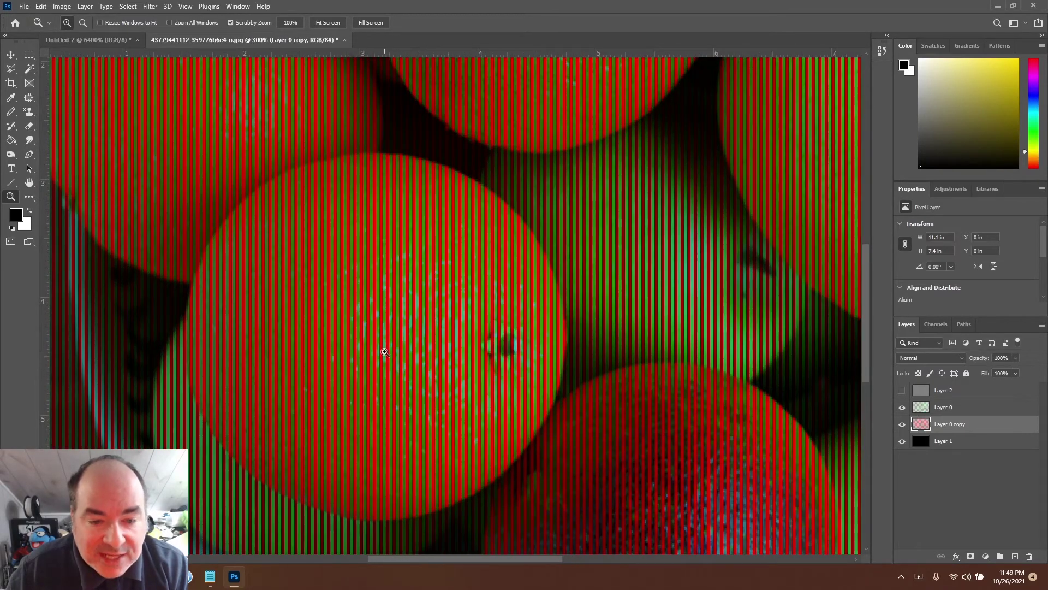
pyautogui.click(386, 353)
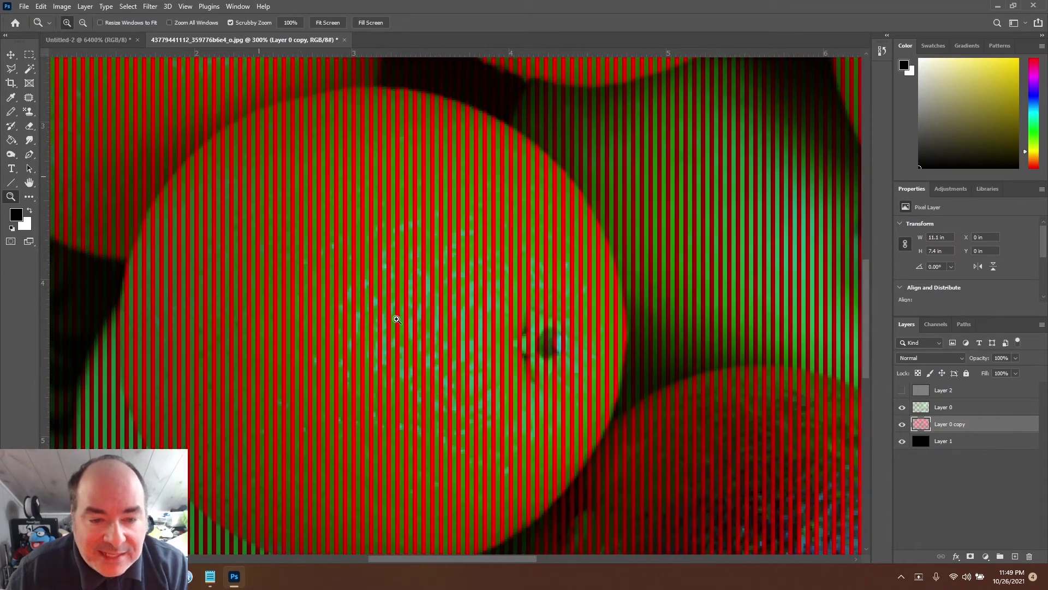
pyautogui.keyDown('alt'); pyautogui.click(317, 376); pyautogui.keyUp('alt')
pyautogui.keyDown('alt'); pyautogui.click(317, 375); pyautogui.keyUp('alt')
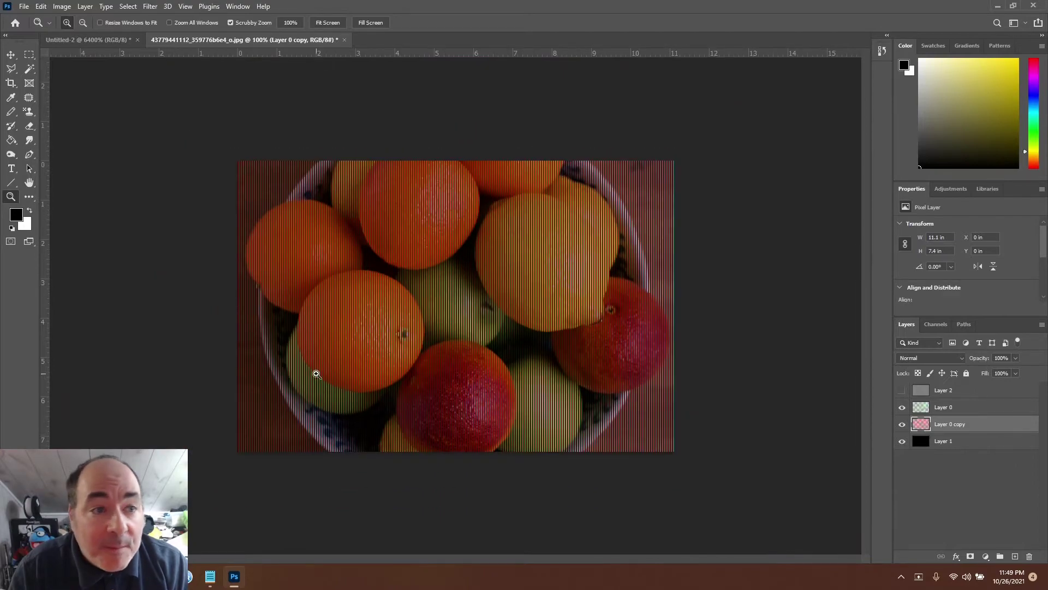
pyautogui.keyDown('alt'); pyautogui.click(317, 374); pyautogui.keyUp('alt')
pyautogui.keyDown('alt'); pyautogui.click(320, 379); pyautogui.keyUp('alt')
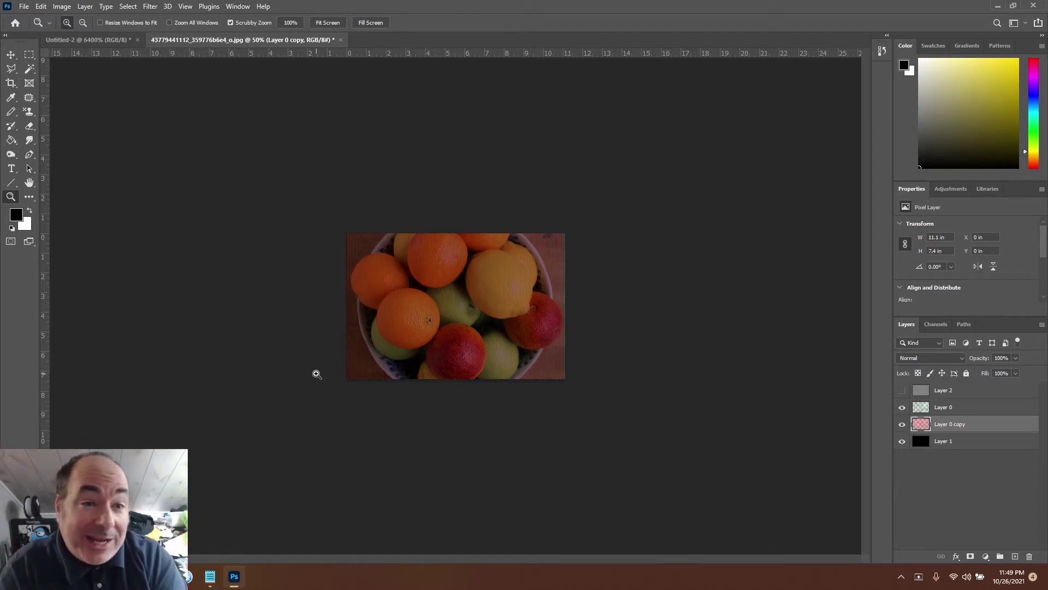
pyautogui.click(289, 24)
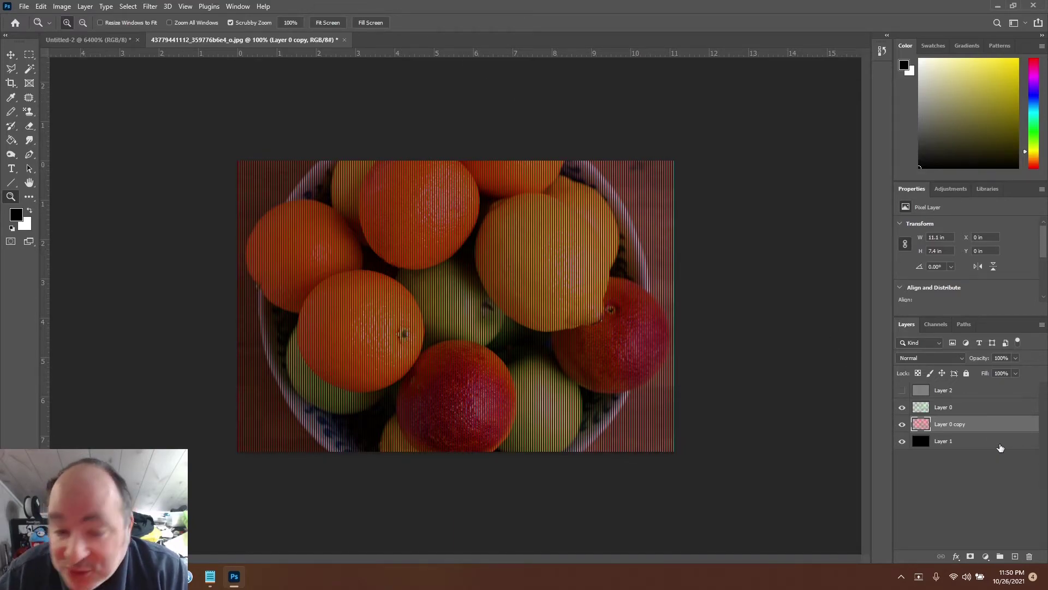
# Hide Layer 0, desaturate the red Layer 0 copy to grayscale (Shift+Ctrl+U), then show Layer 0 again
pyautogui.click(902, 407)
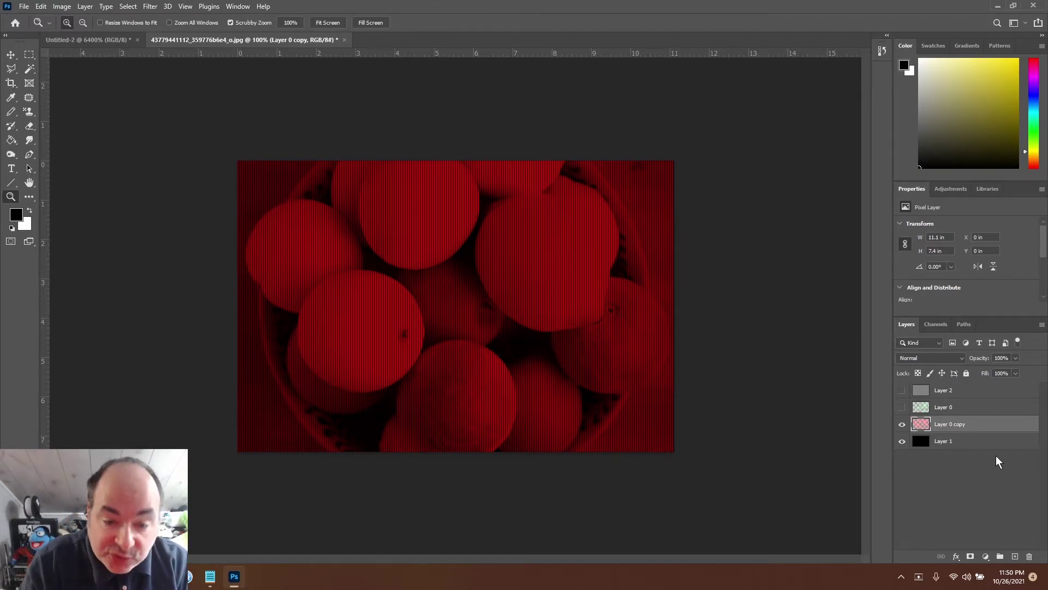
pyautogui.hotkey('ctrl', 'shift', 'u')
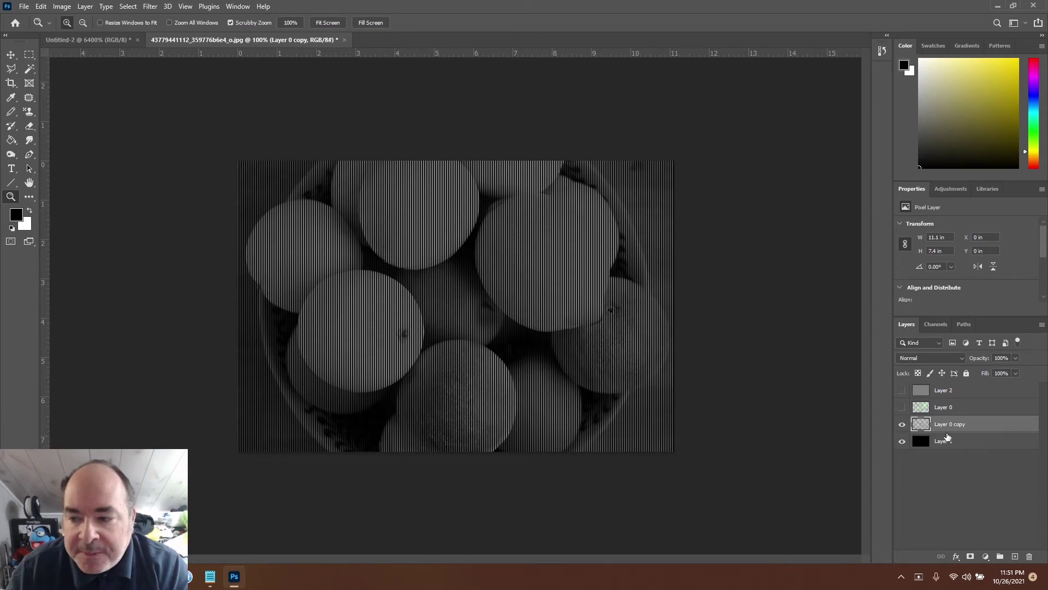
pyautogui.click(902, 407)
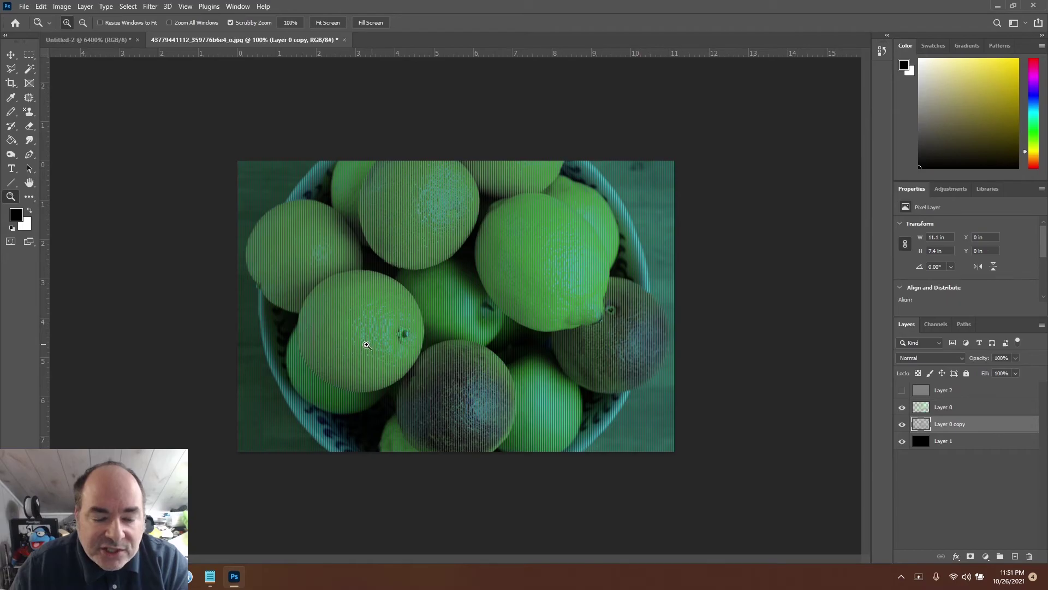
pyautogui.moveTo(349, 333); pyautogui.dragTo(349, 333)
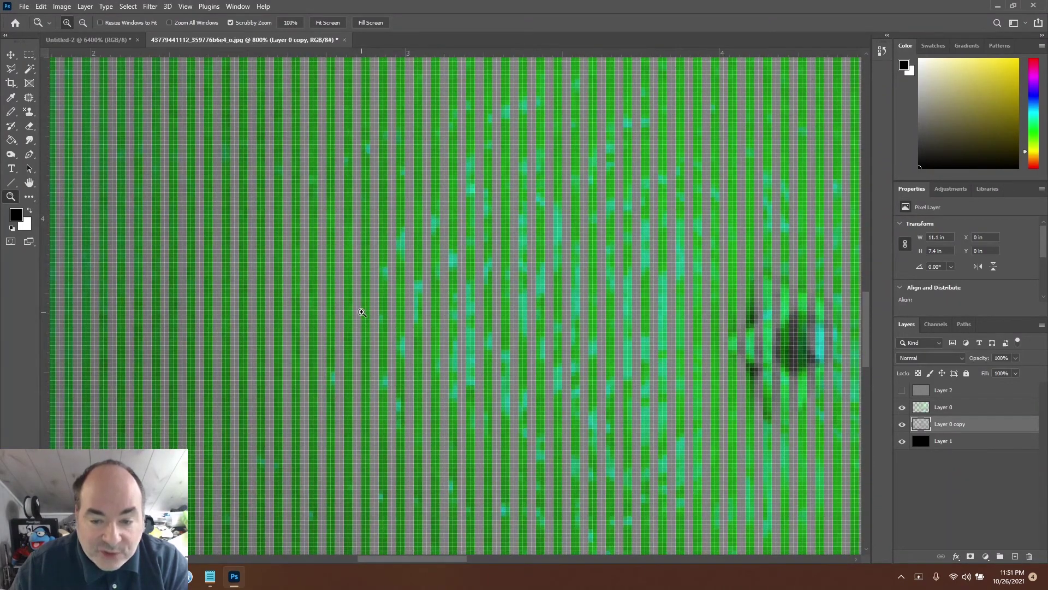
pyautogui.click(279, 22)
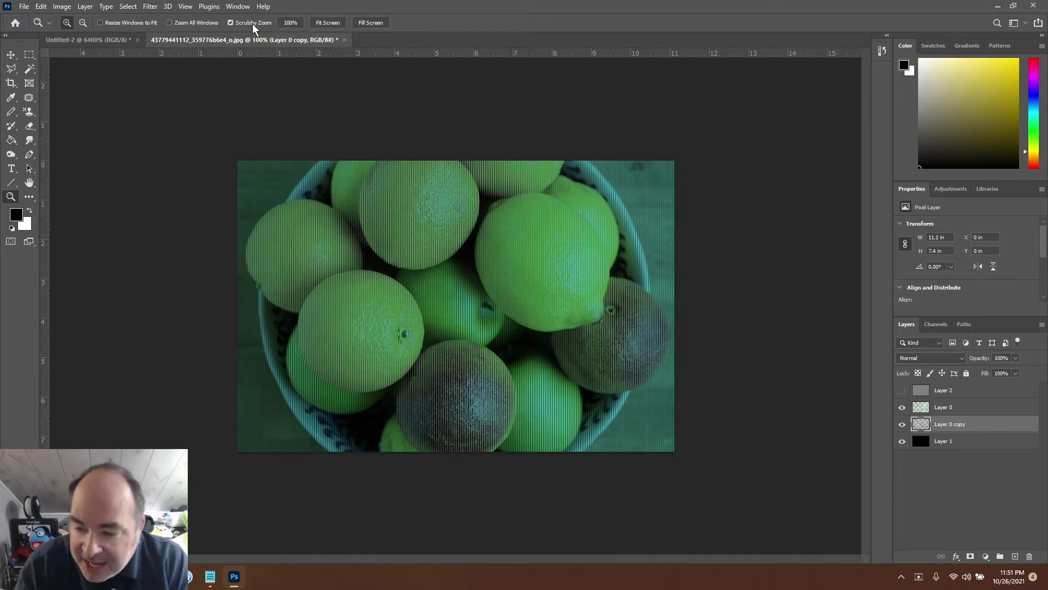
# Set the Levels midtone input of the grayscale Layer 0 copy to about 0.78 and apply it
pyautogui.hotkey('ctrl', 'l')
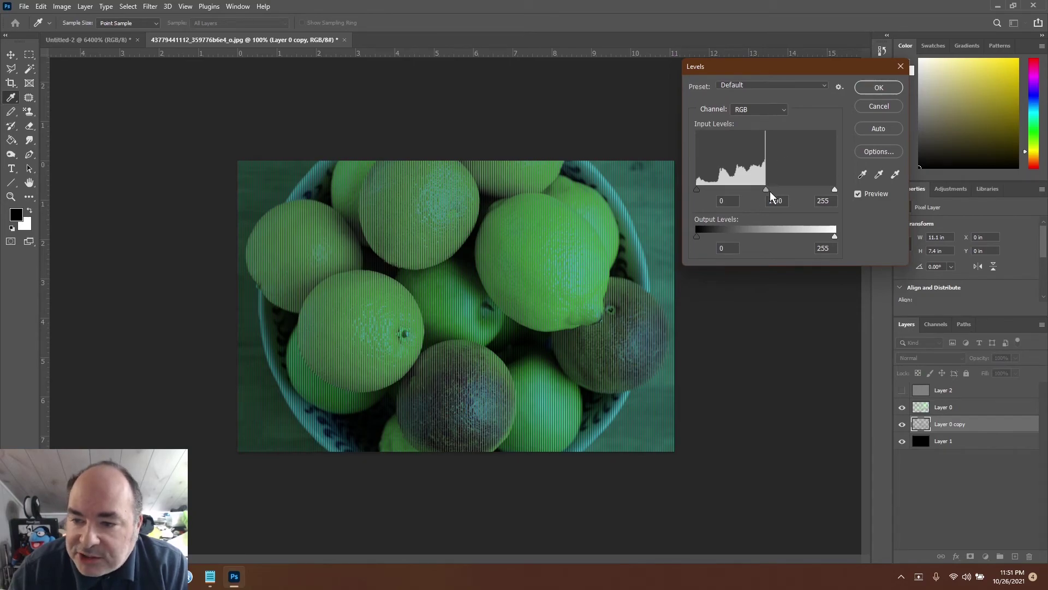
pyautogui.moveTo(766, 190)
pyautogui.mouseDown()
pyautogui.moveTo(791, 186)
pyautogui.moveTo(782, 184)
pyautogui.mouseUp()
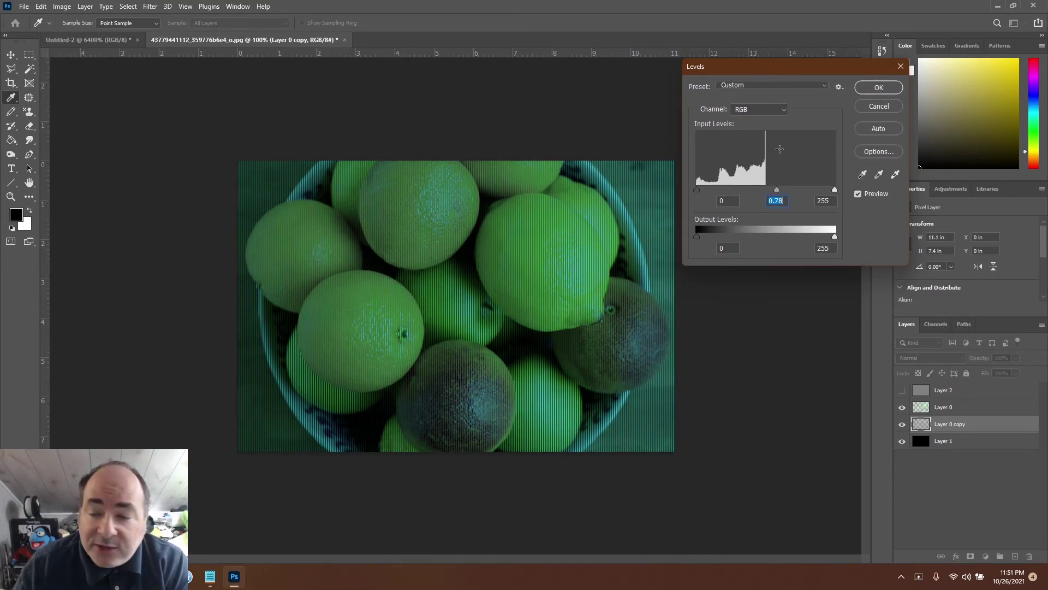
pyautogui.click(867, 86)
pyautogui.press('z')
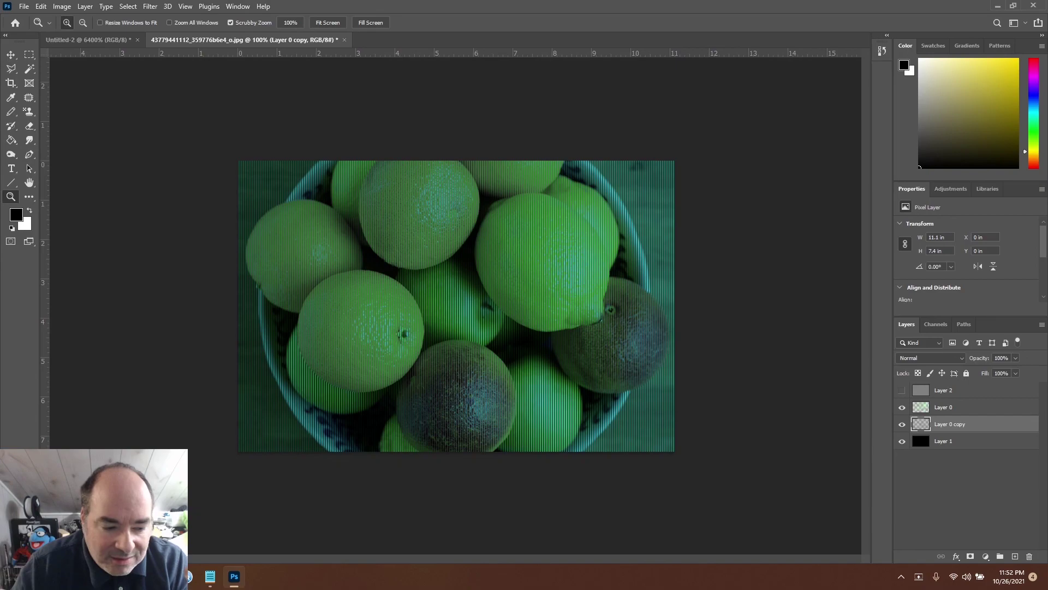
pyautogui.hotkey('alt', 'Tab')
pyautogui.click(896, 12)
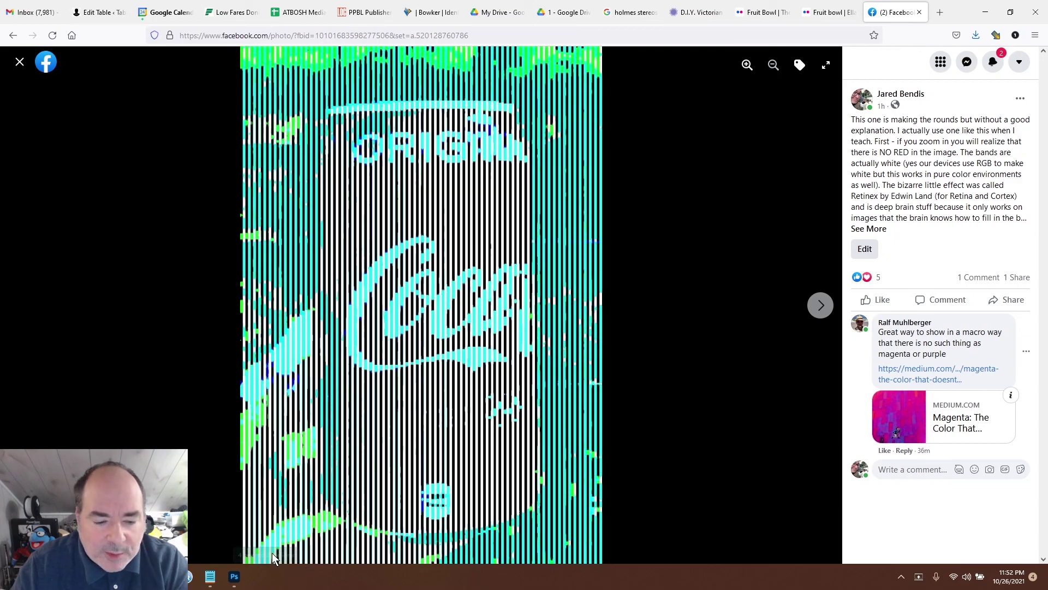
pyautogui.click(234, 577)
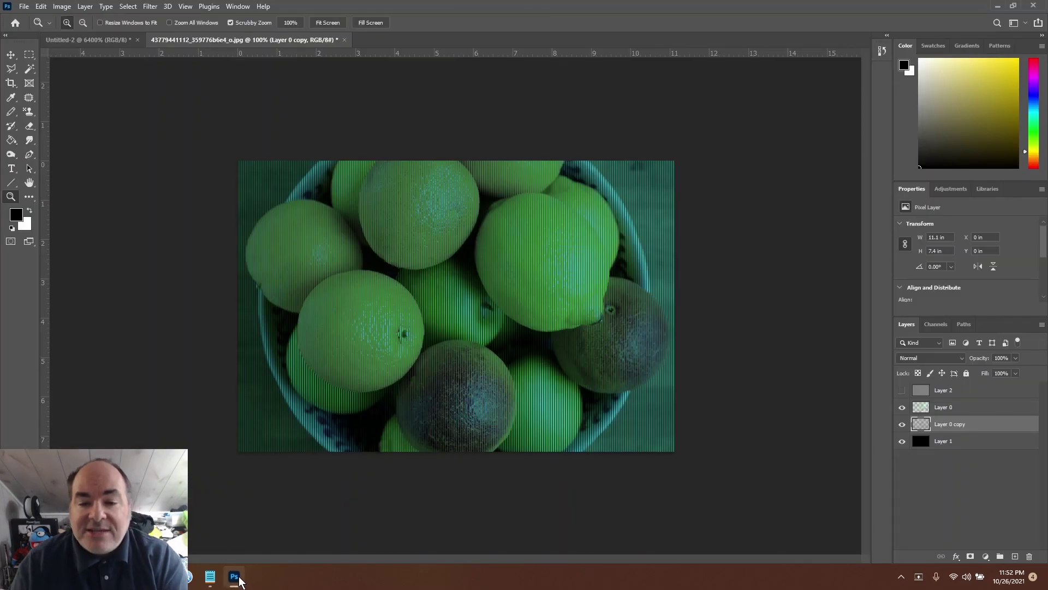